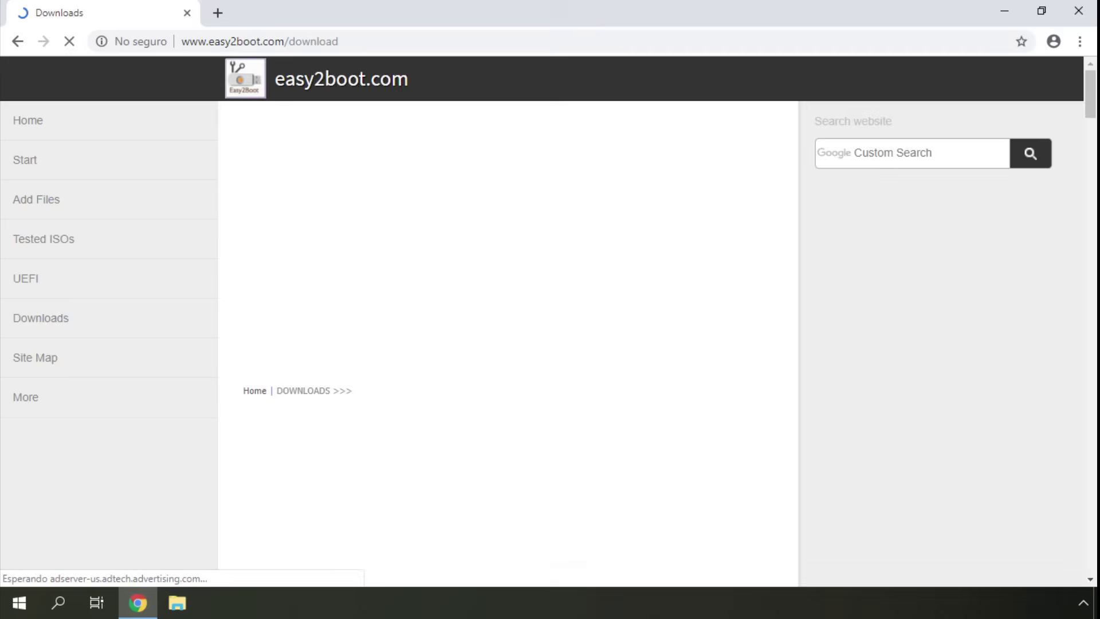
Find the Windows download links on the Easy2Boot downloads page and download Easy2Boot_v1.A9.exe.
scroll(508, 321, "down", 20)
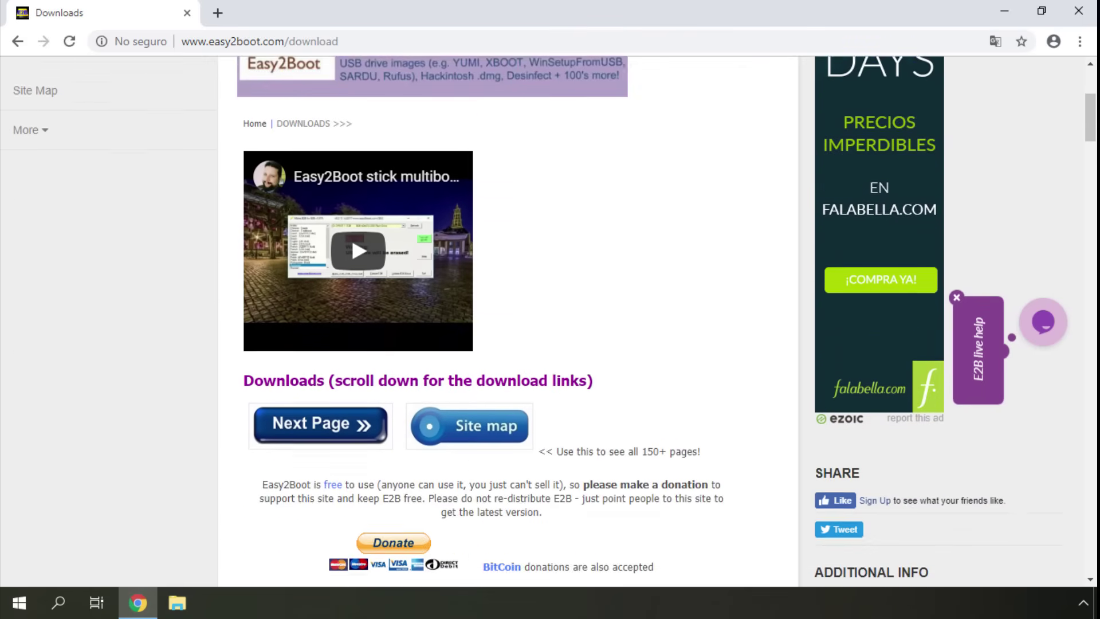
scroll(508, 321, "down", 13)
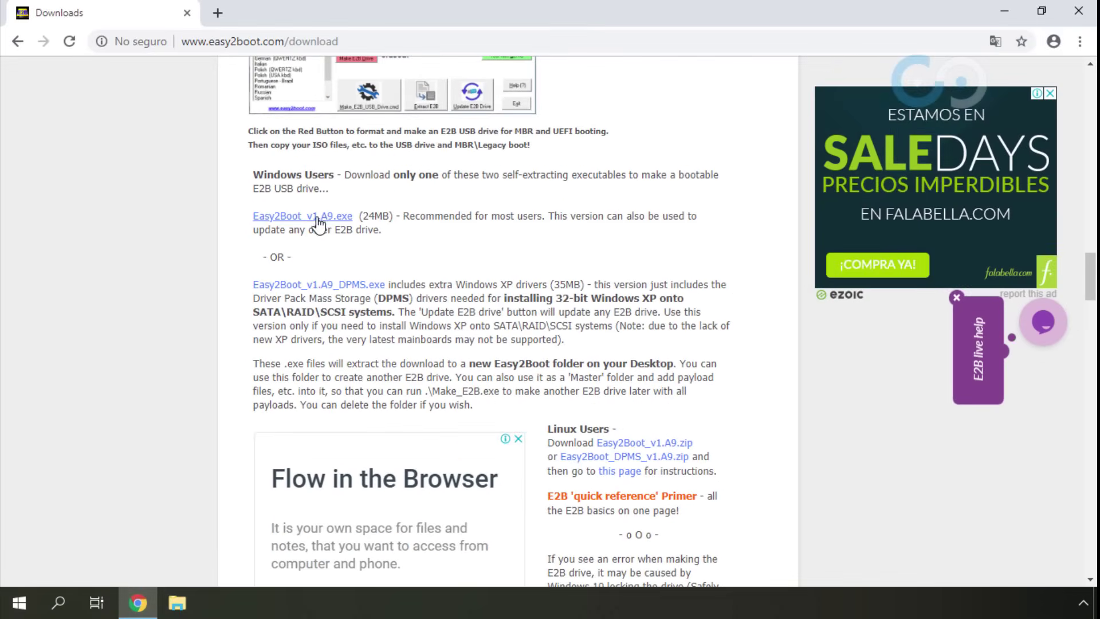
left_click(323, 216)
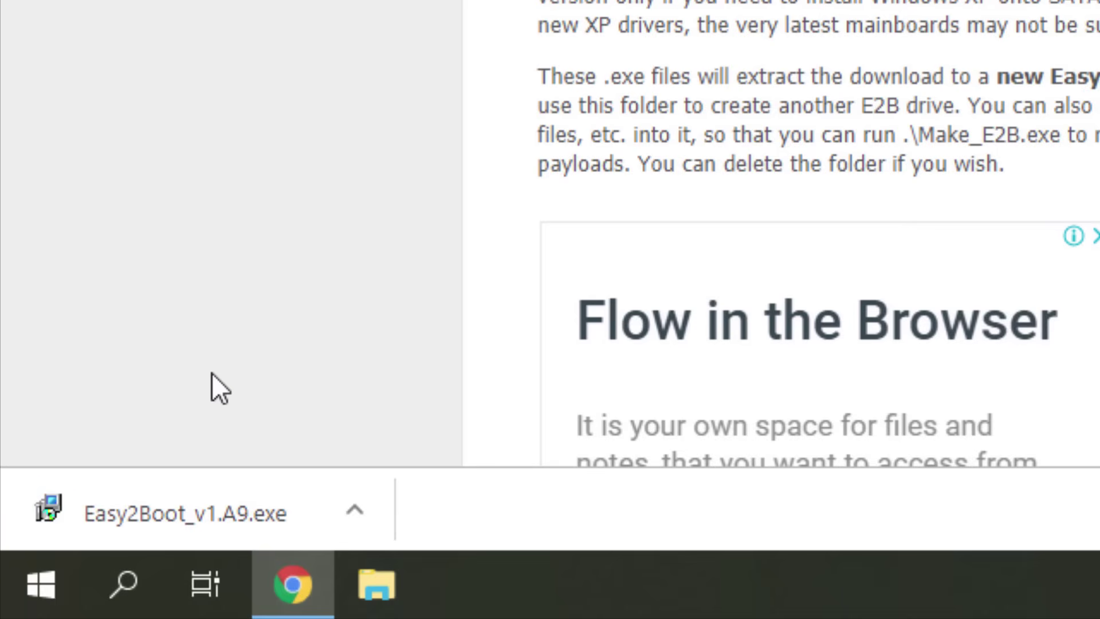
Show the downloaded Easy2Boot_v1.A9 installer in its folder and run it as administrator.
left_click(354, 512)
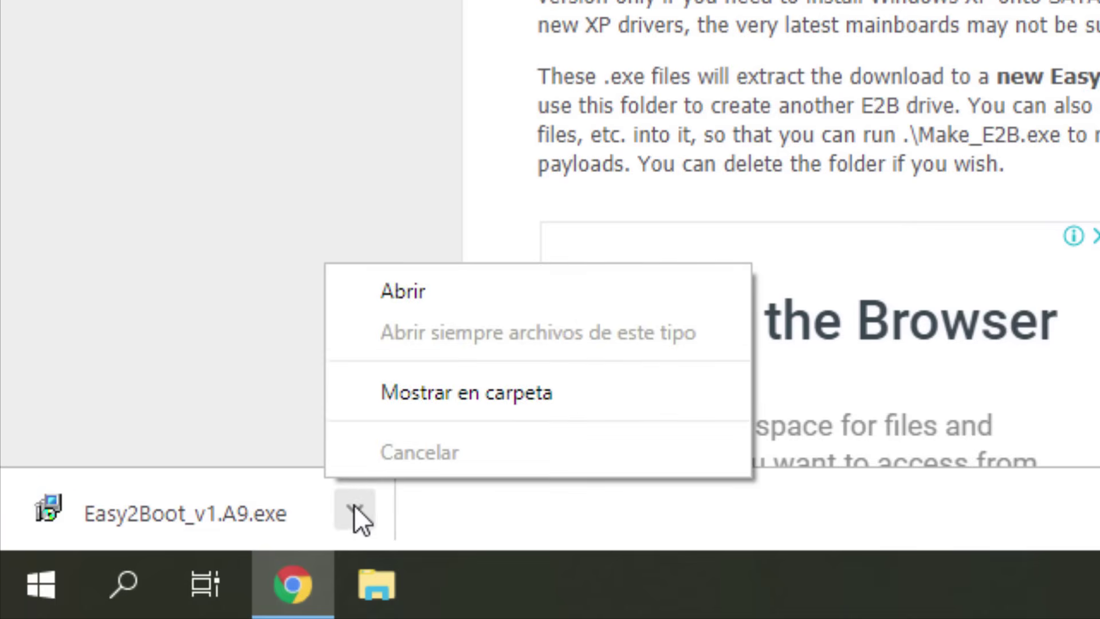
left_click(402, 392)
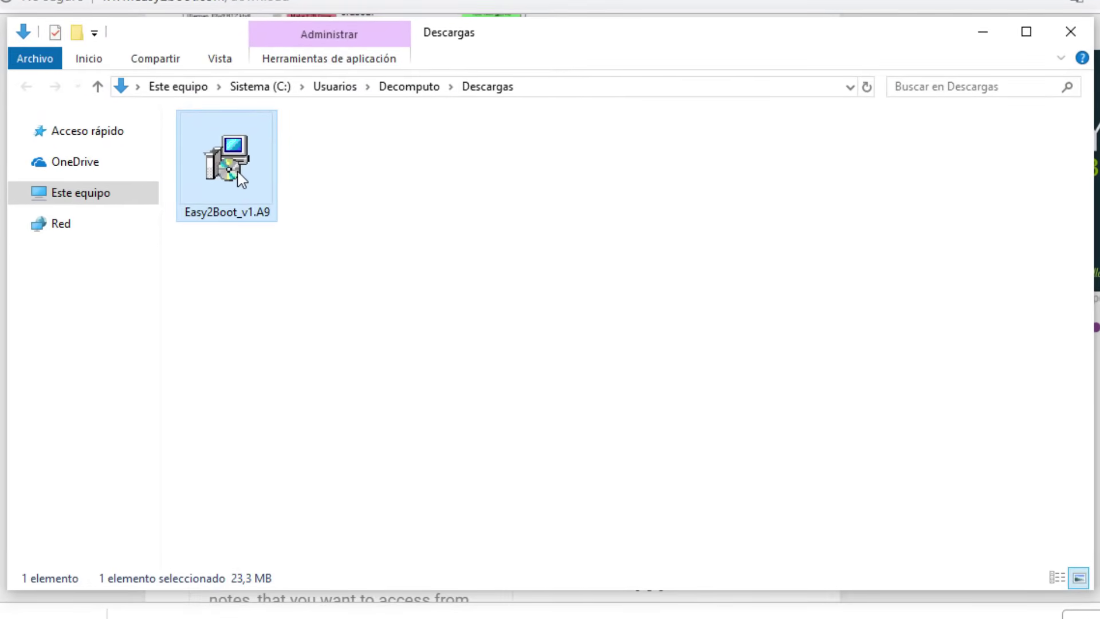
right_click(242, 178)
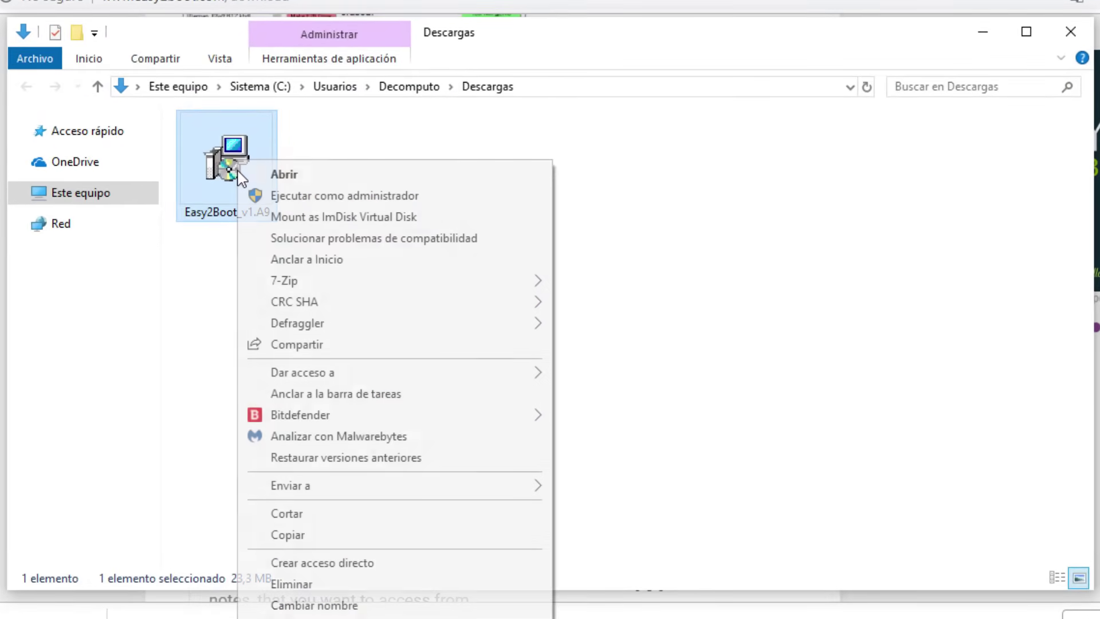
left_click(327, 196)
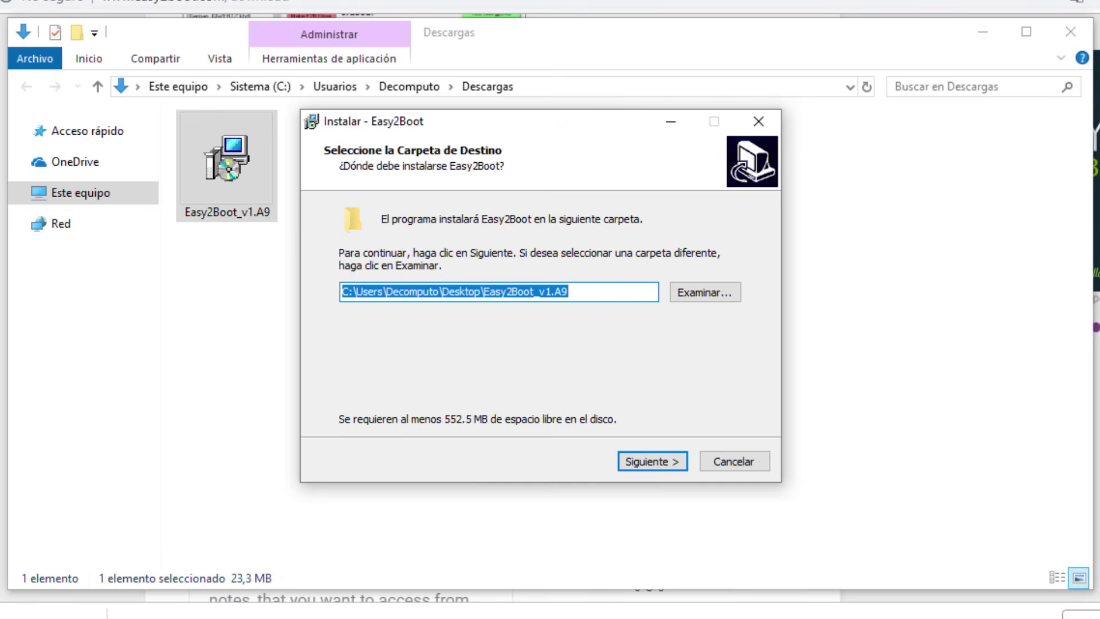
Install Easy2Boot into the Easy2Boot_v1.A9 folder on the Desktop, confirming that destination in the folder browser.
left_click(618, 294)
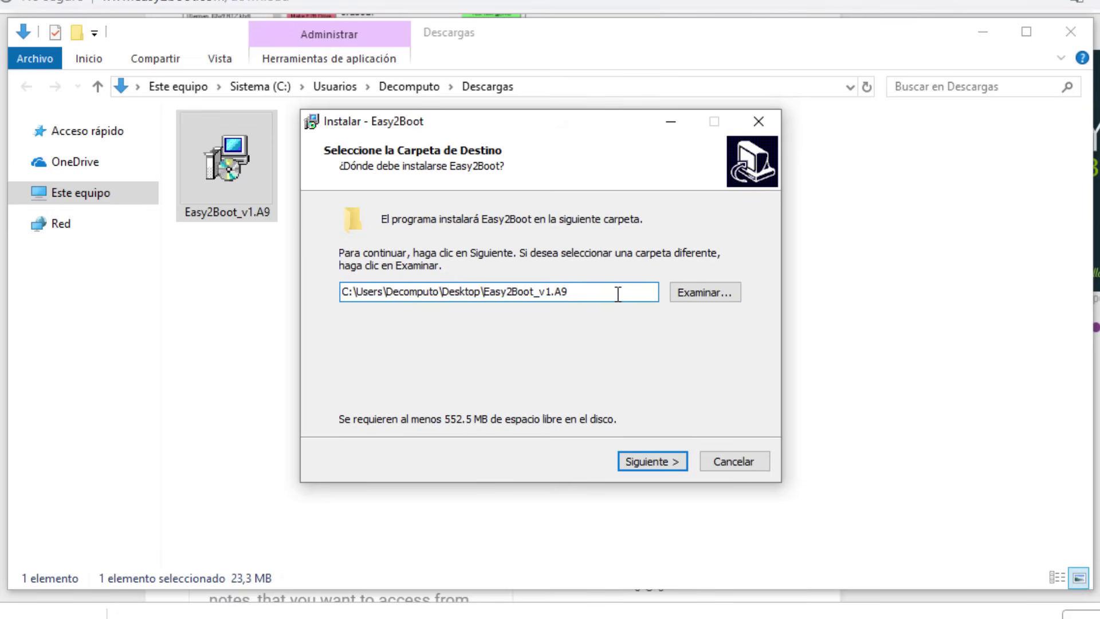
left_click(702, 295)
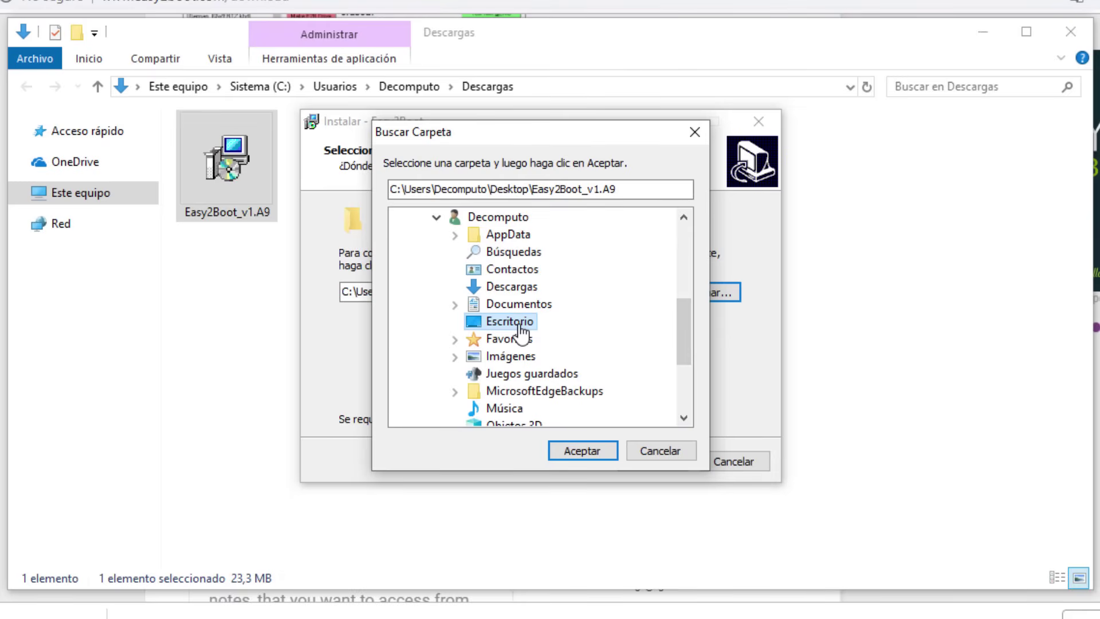
left_click(584, 452)
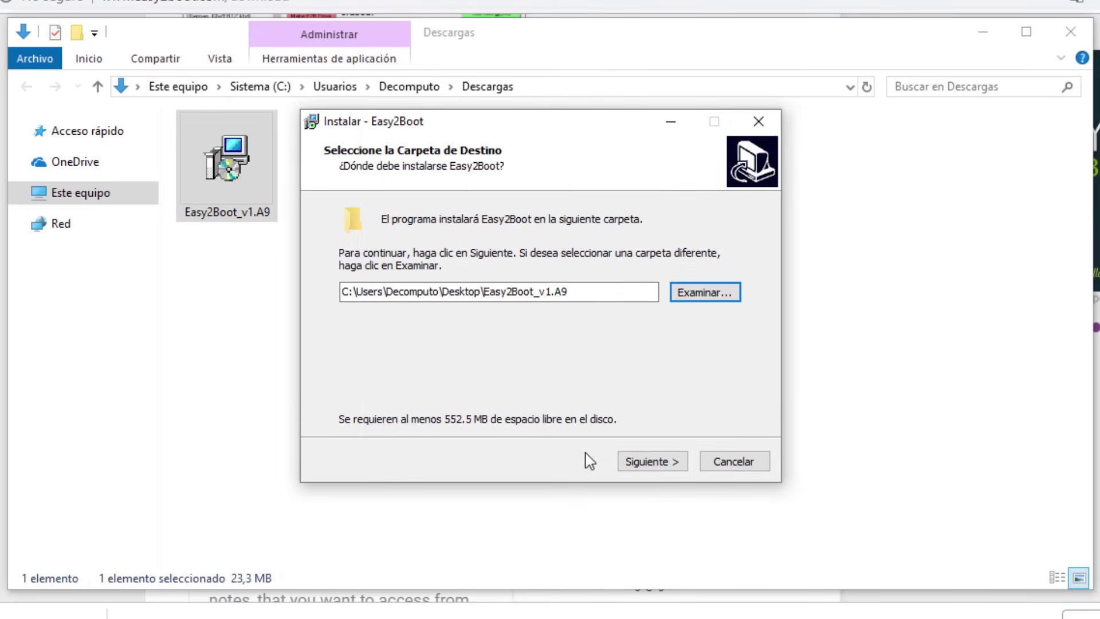
left_click(649, 464)
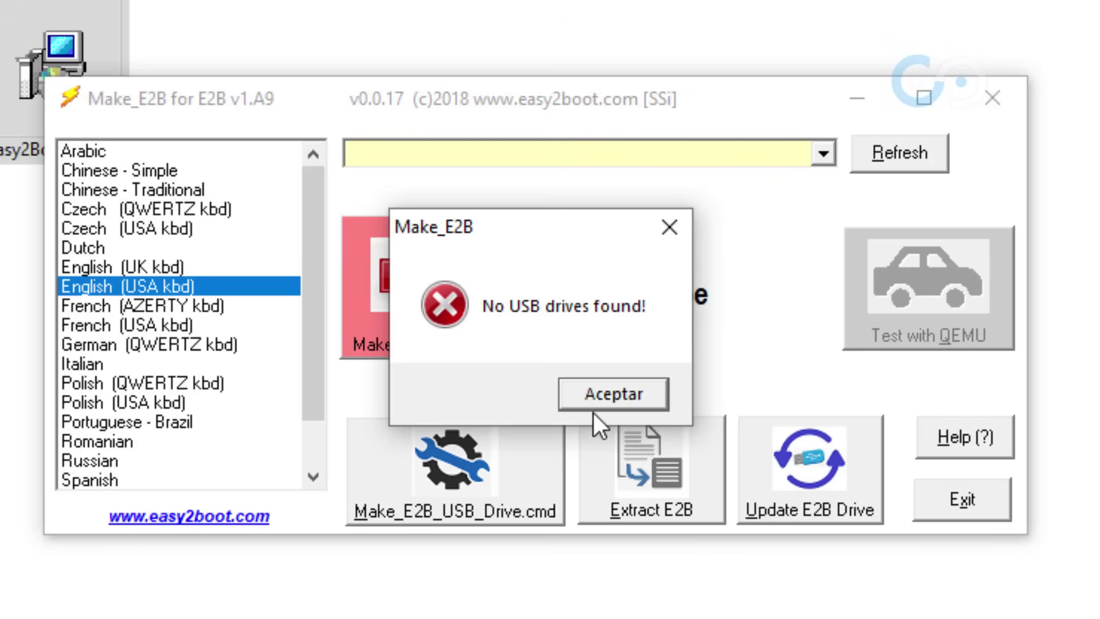
Dismiss the missing-drive error, refresh the list to target the G: Kingston DataTraveler 3.0, and choose Spanish as the language.
left_click(586, 392)
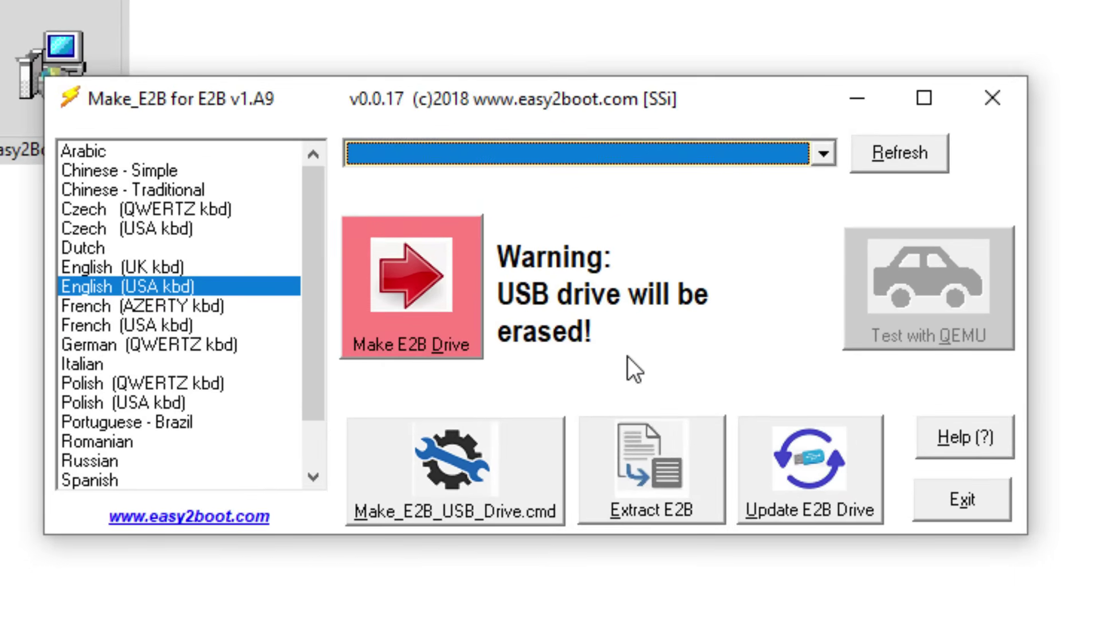
left_click(890, 157)
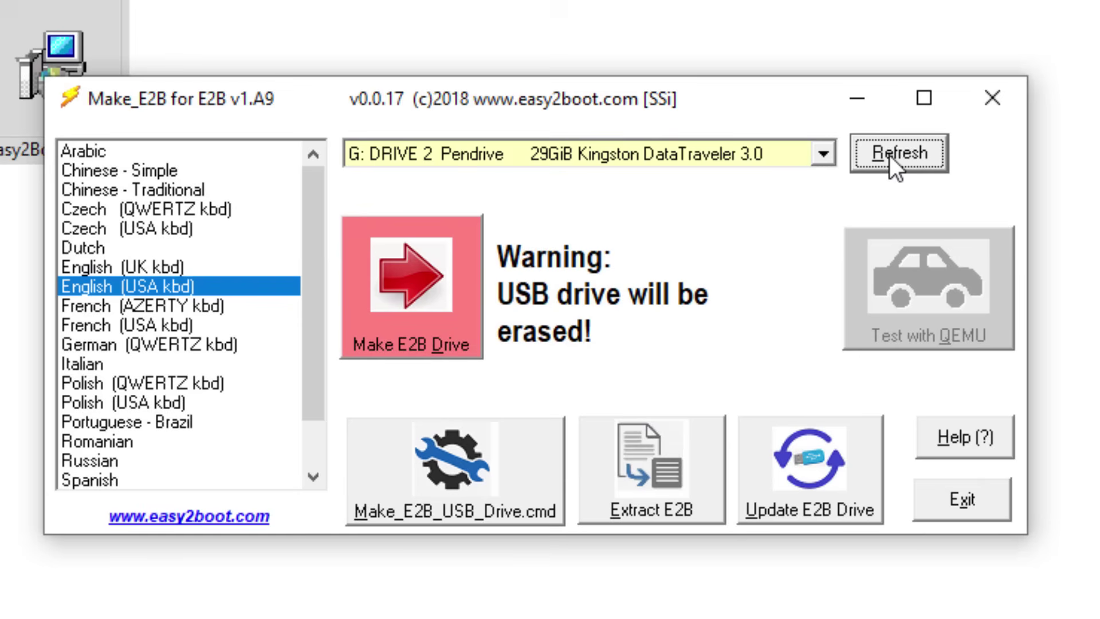
left_click(827, 158)
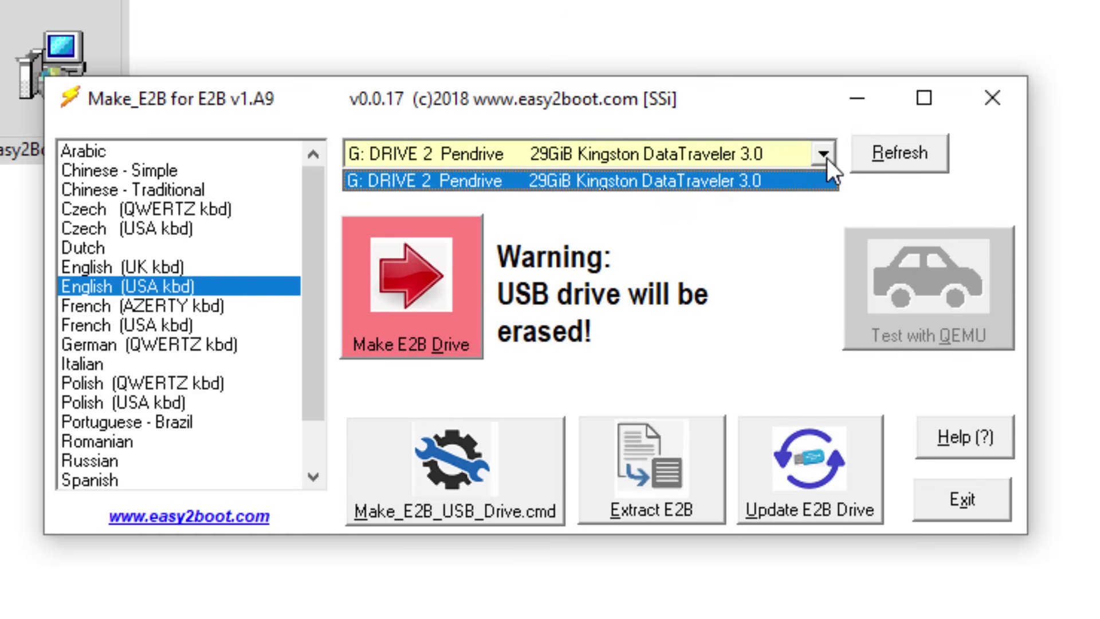
left_click(827, 158)
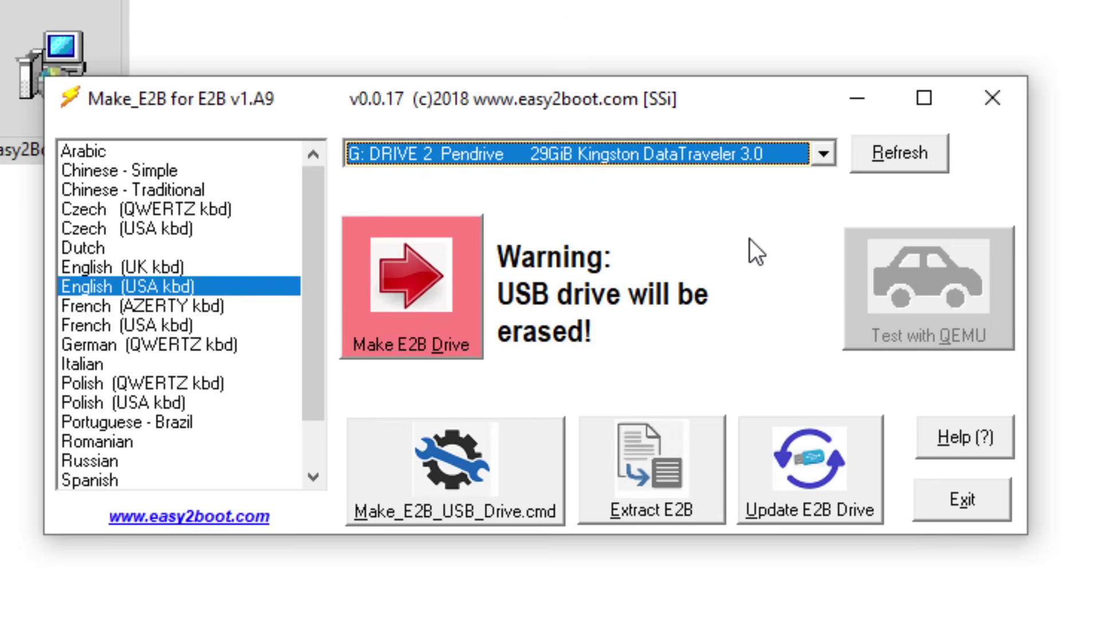
left_click_drag(314, 327, 314, 390)
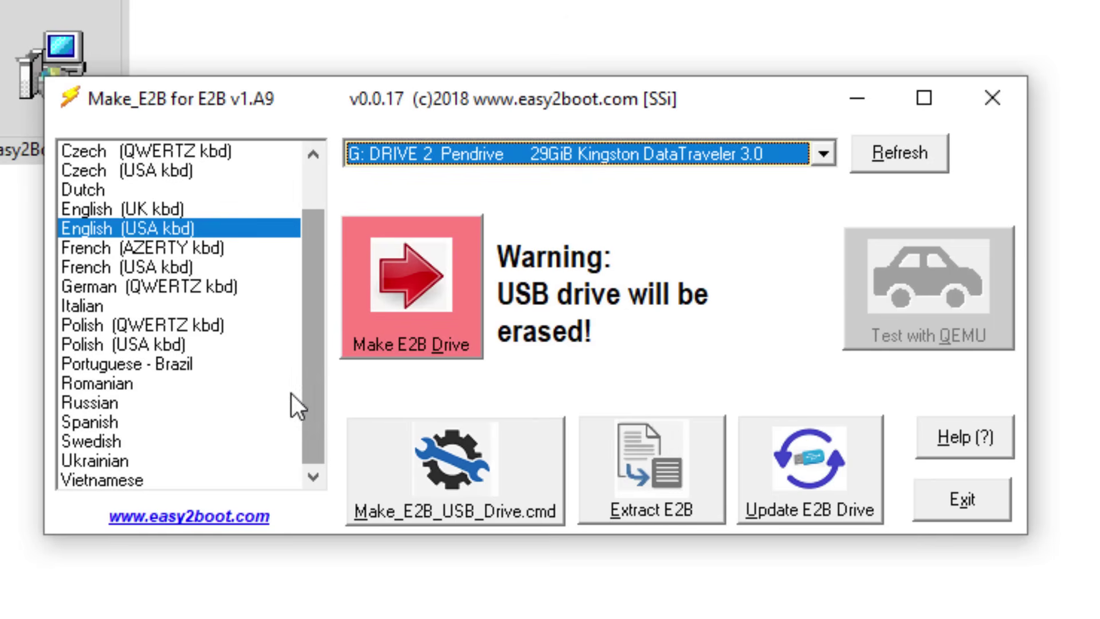
left_click(94, 423)
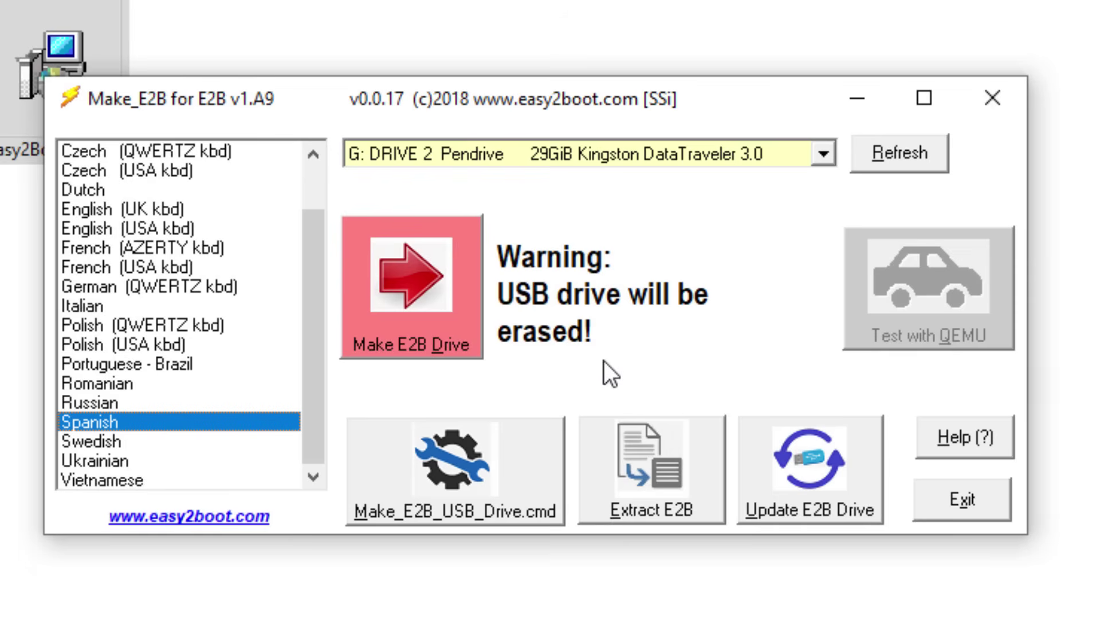
Make the E2B drive, accepting the Make_E2B_USB_drive command and the erasure of Drive 2, and dismiss the finished script.
left_click(426, 288)
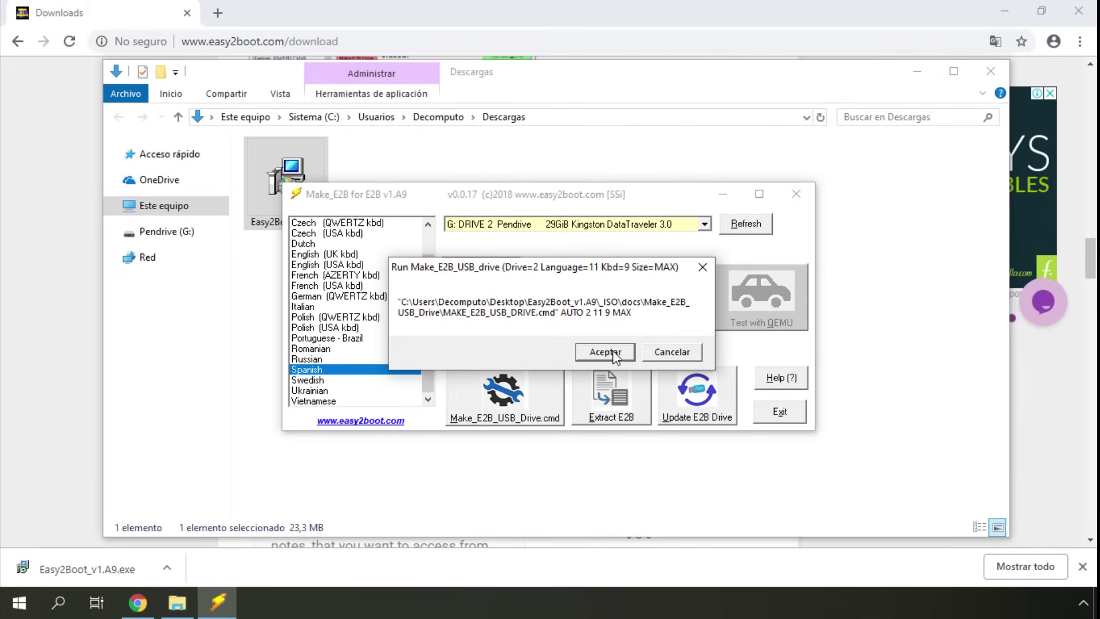
left_click(634, 387)
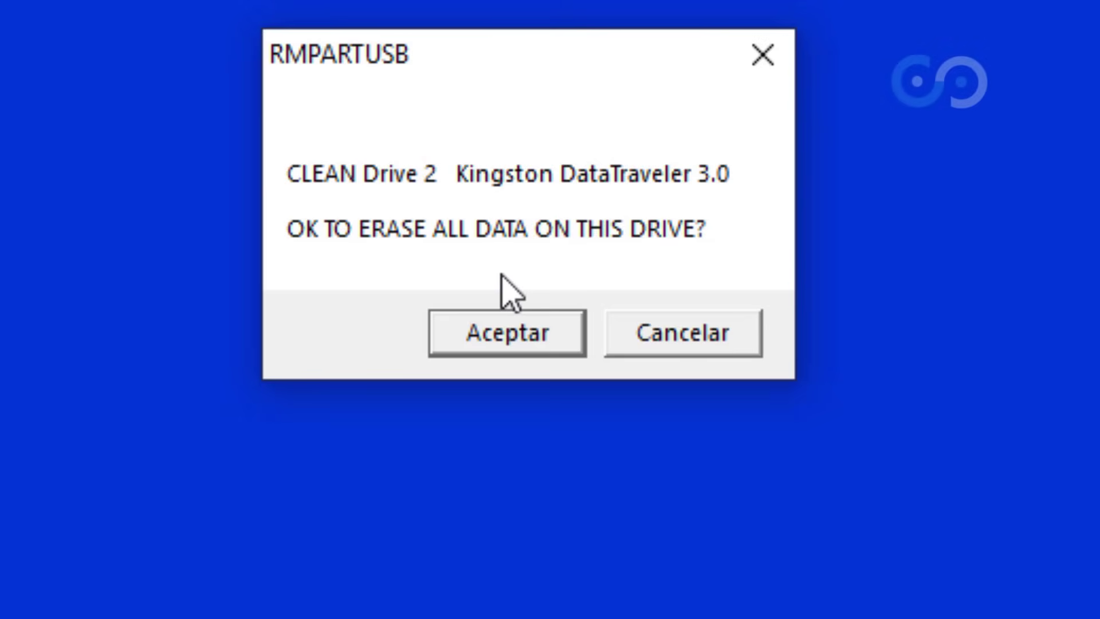
left_click(498, 337)
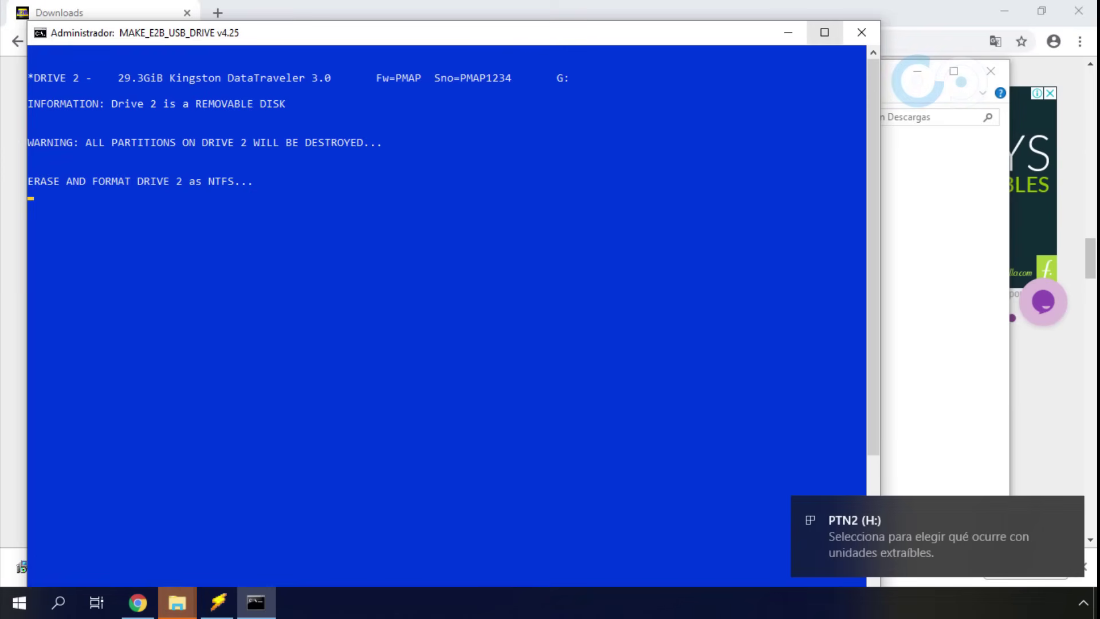
key("super+Up")
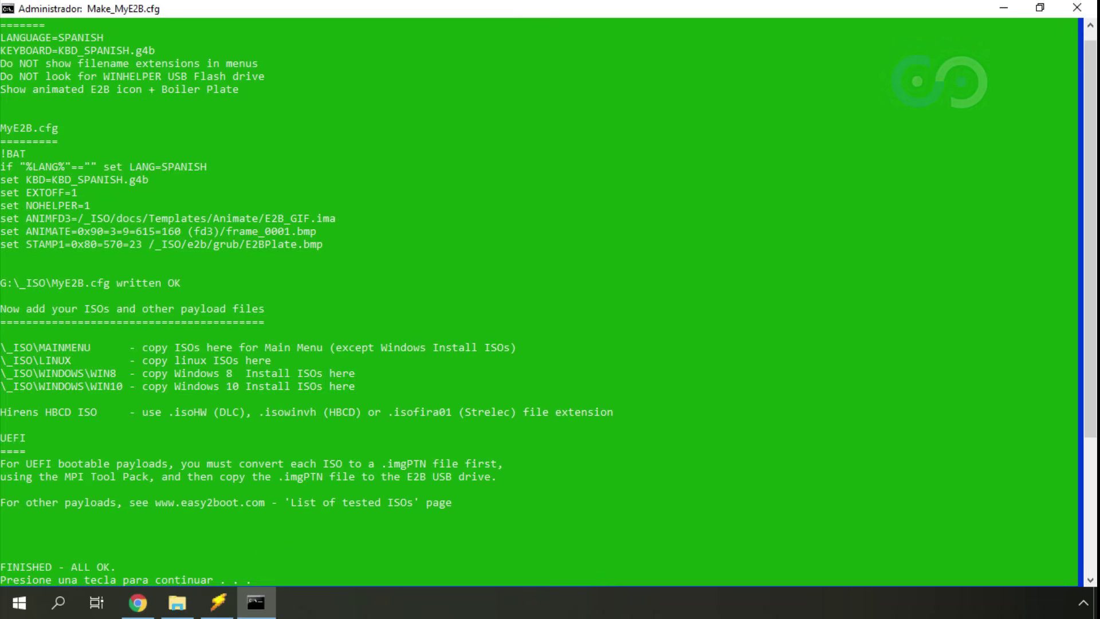
left_click(804, 76)
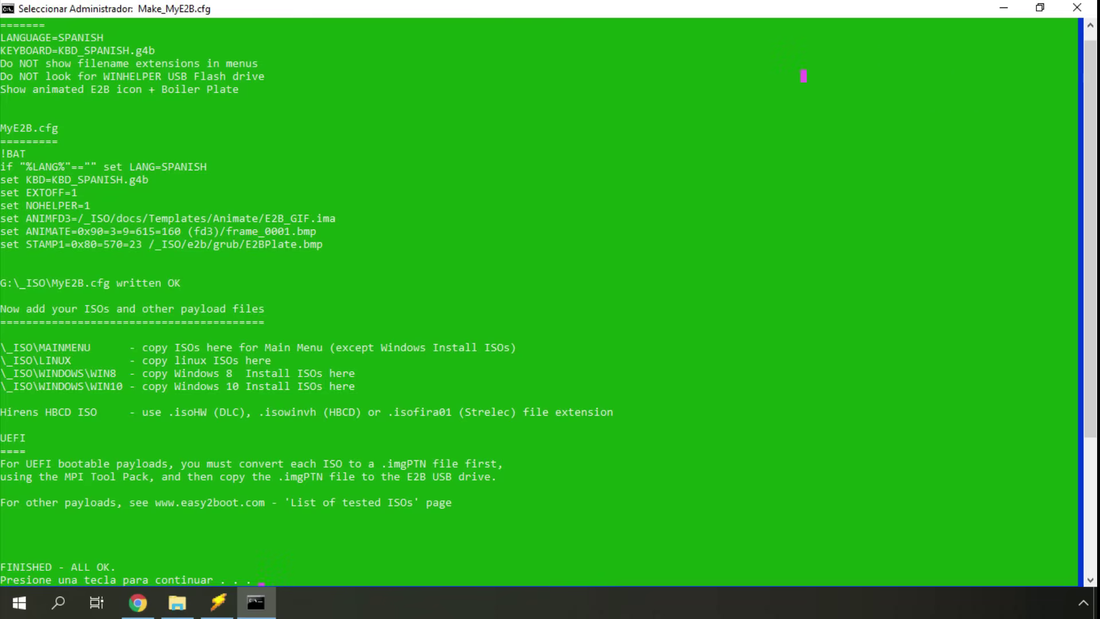
key("Escape")
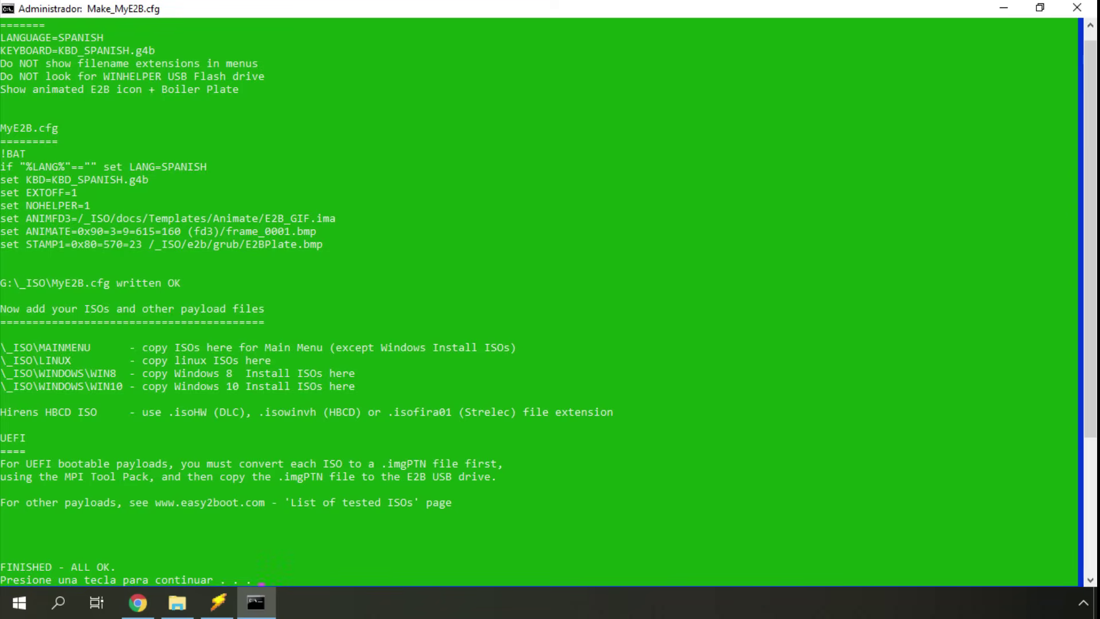
key("Return")
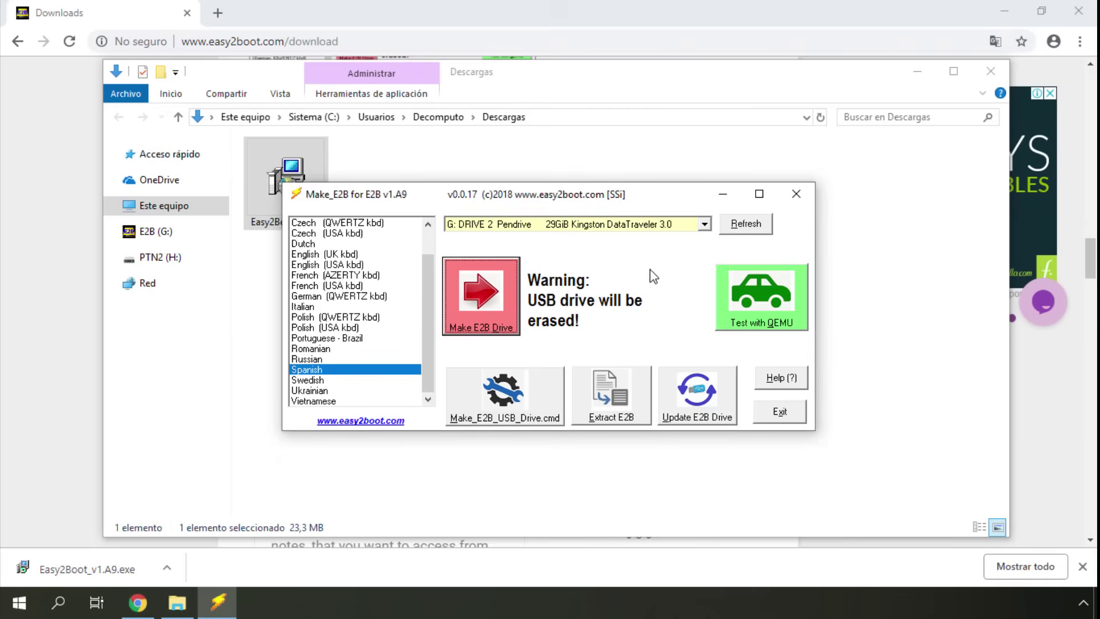
Minimize the Make_E2B and browser windows and open the E2B (G:) drive in File Explorer.
left_click(724, 195)
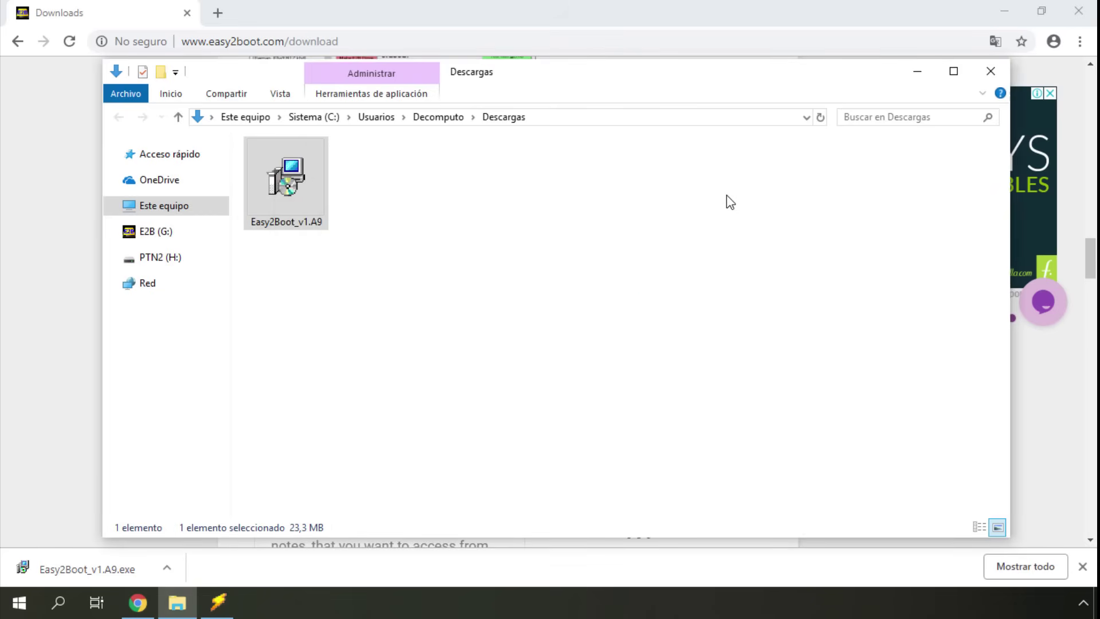
left_click(154, 208)
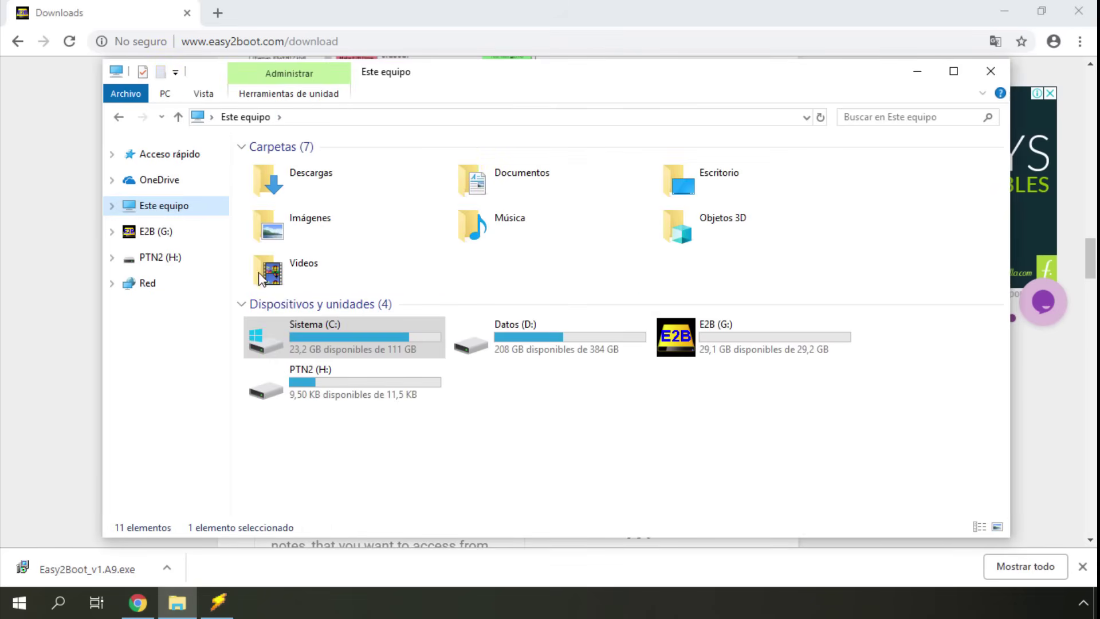
left_click(608, 419)
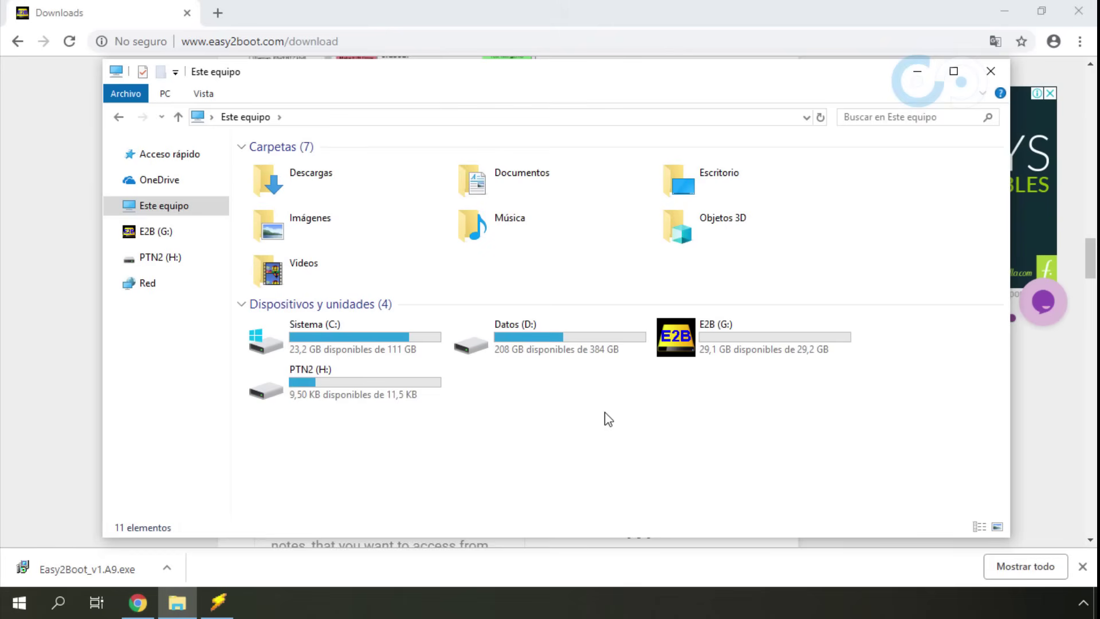
left_click(1003, 10)
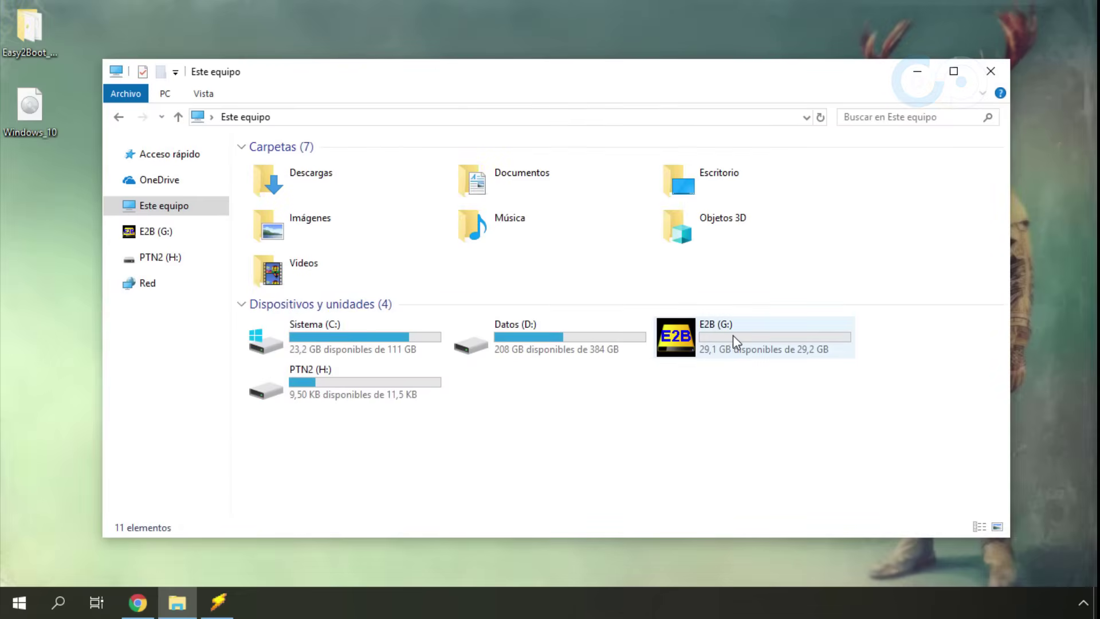
double_click(732, 336)
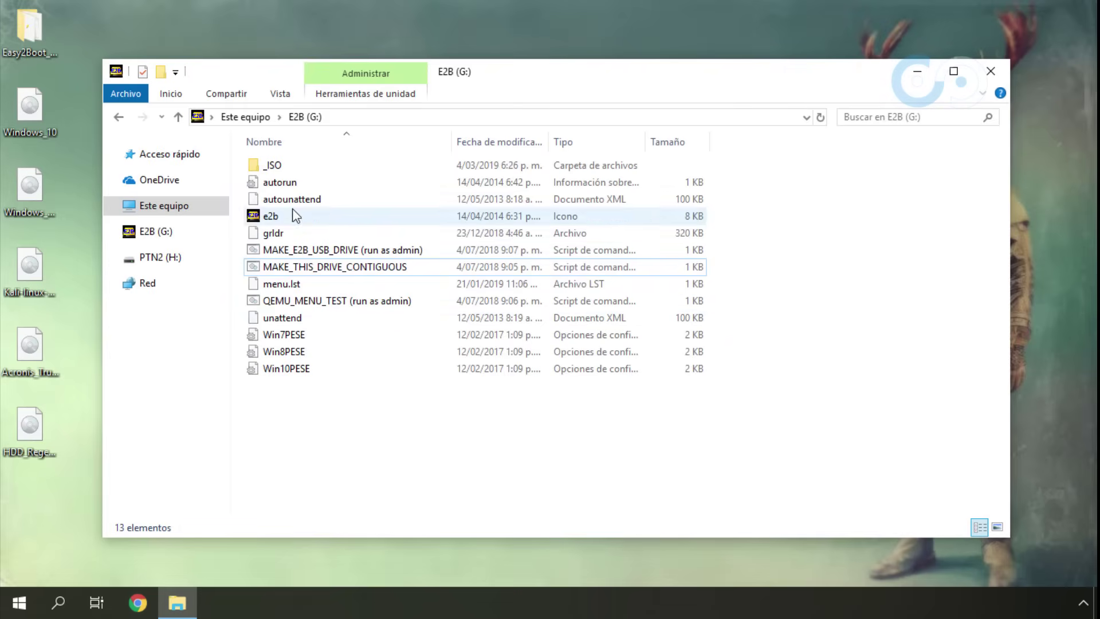
Copy the Windows_10 disk image from the desktop into the drive's _ISO\WINDOWS\WIN10 folder.
left_click(275, 167)
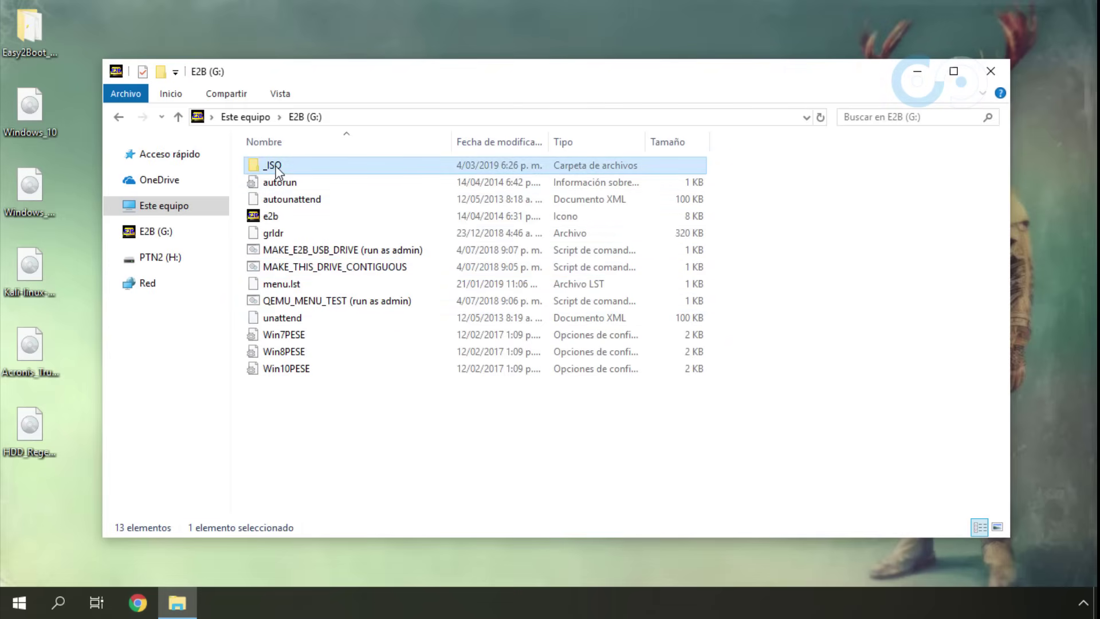
double_click(308, 165)
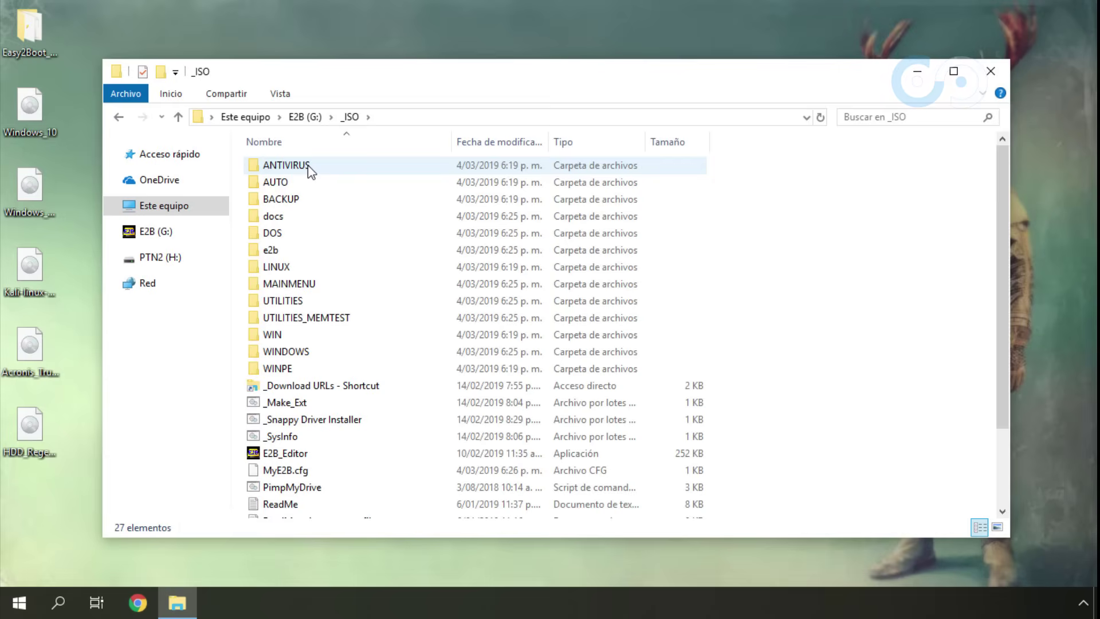
double_click(296, 351)
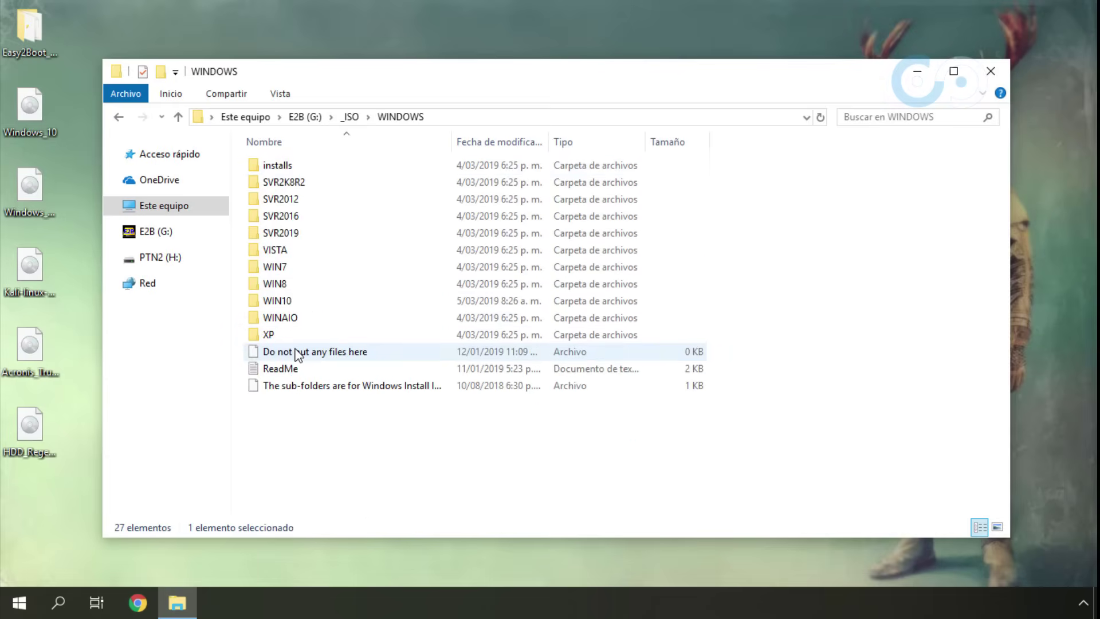
double_click(285, 304)
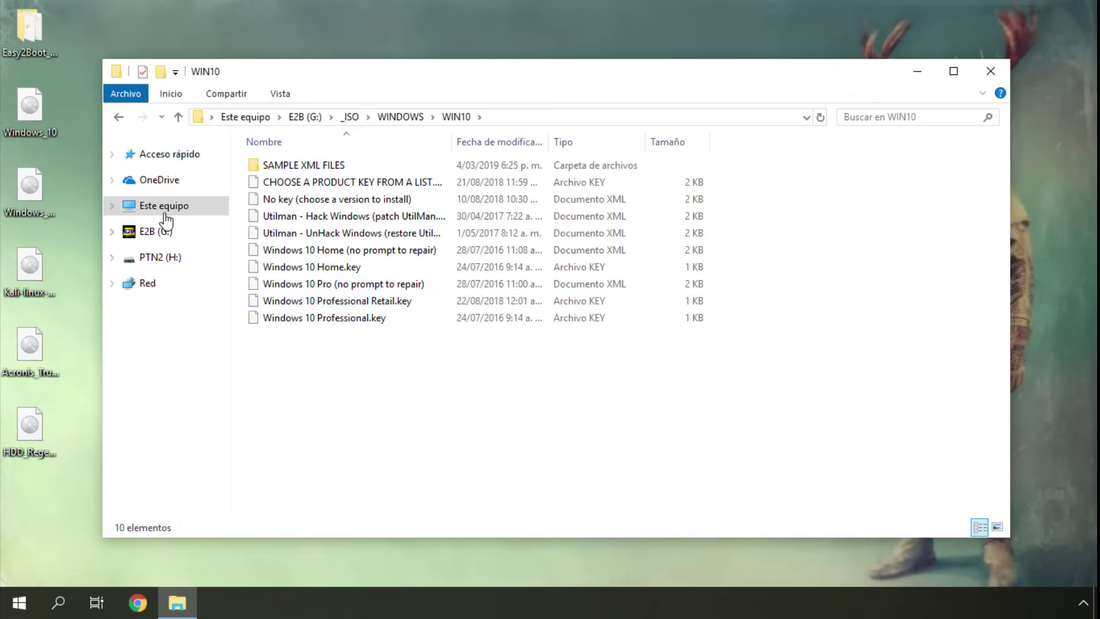
left_click_drag(36, 121, 314, 378)
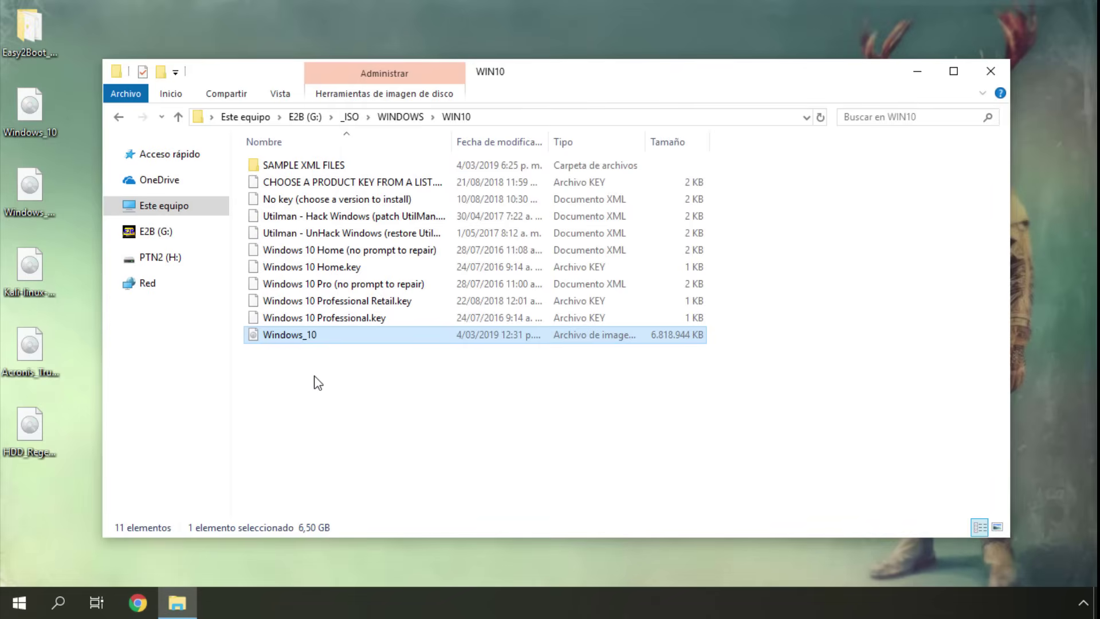
Copy the Windows_7_TEU disk image from the desktop into the drive's _ISO\WINDOWS\WIN7 folder.
left_click(177, 118)
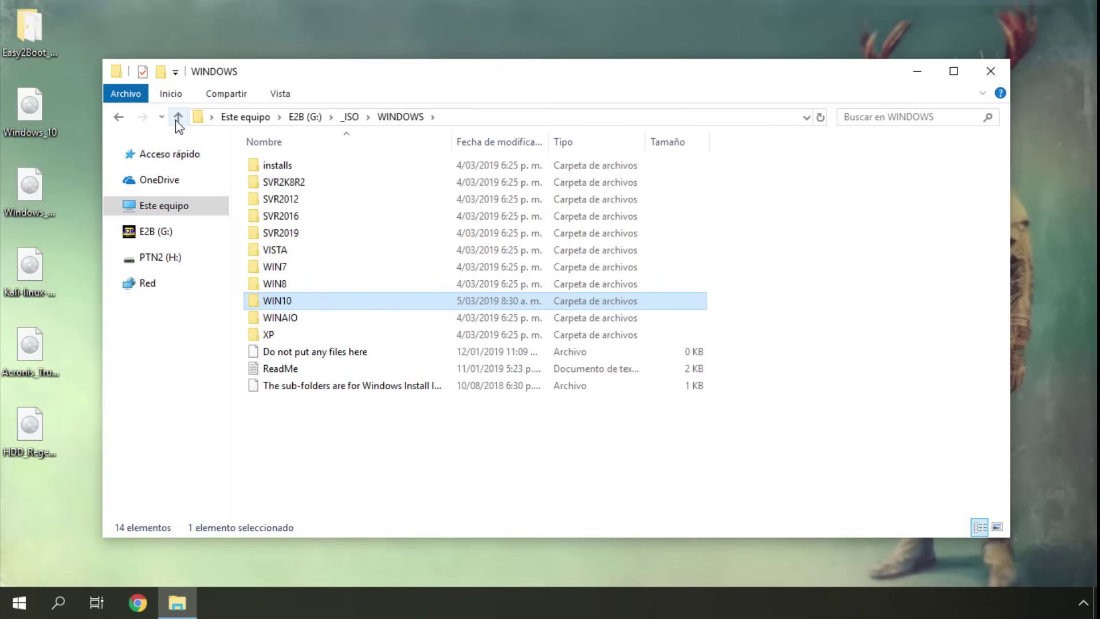
double_click(283, 268)
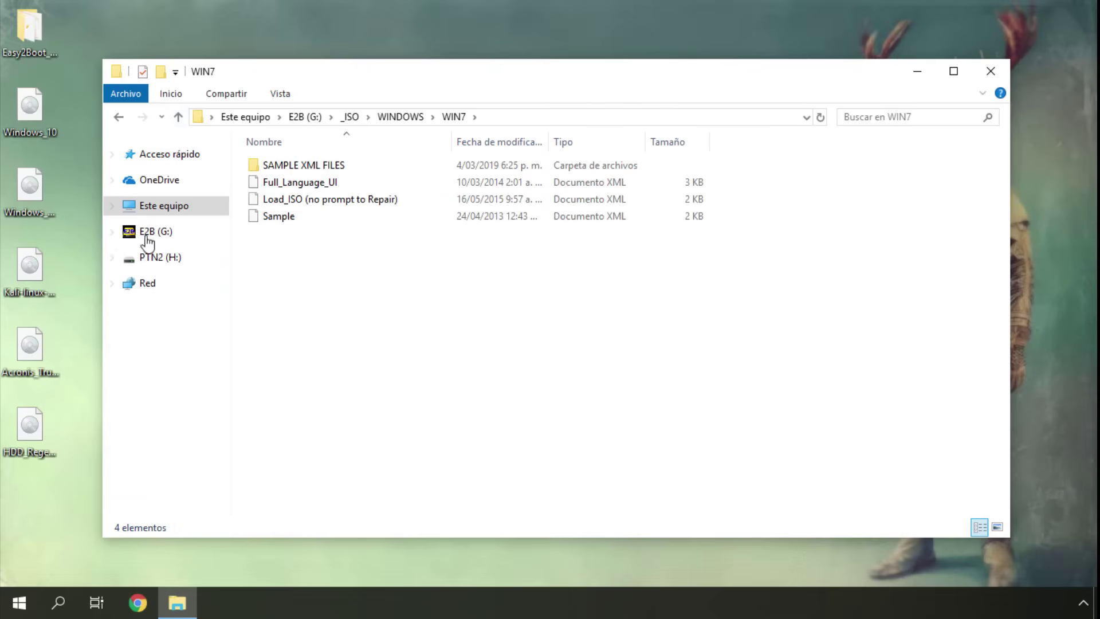
left_click_drag(22, 188, 314, 297)
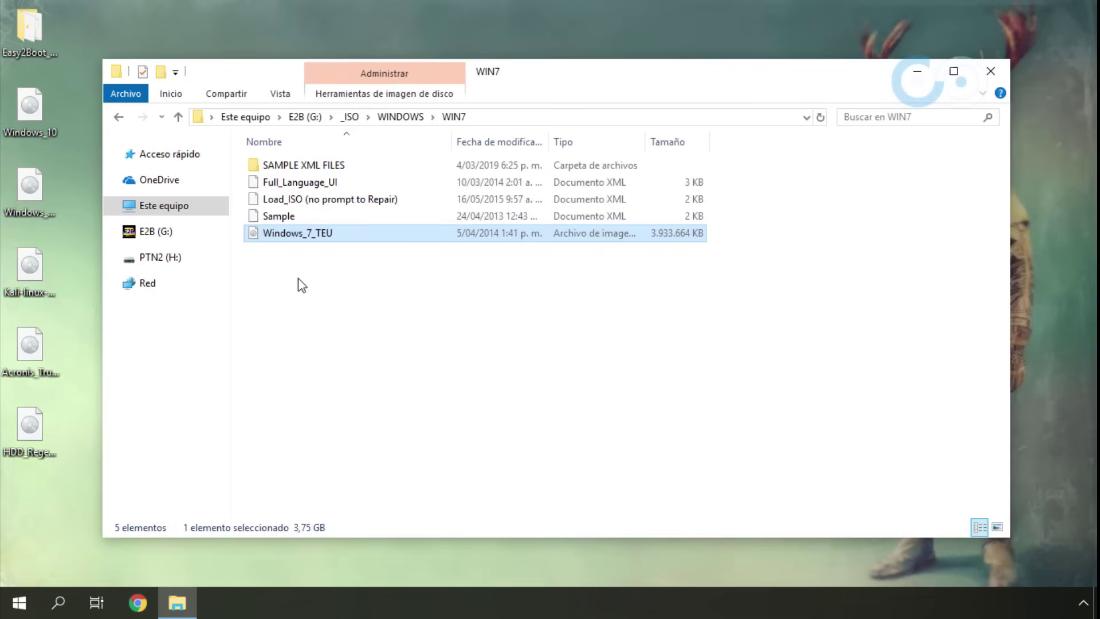
Copy the Kali-linux-2018.4-amd64 disk image from the desktop into the drive's _ISO\LINUX folder.
left_click(179, 118)
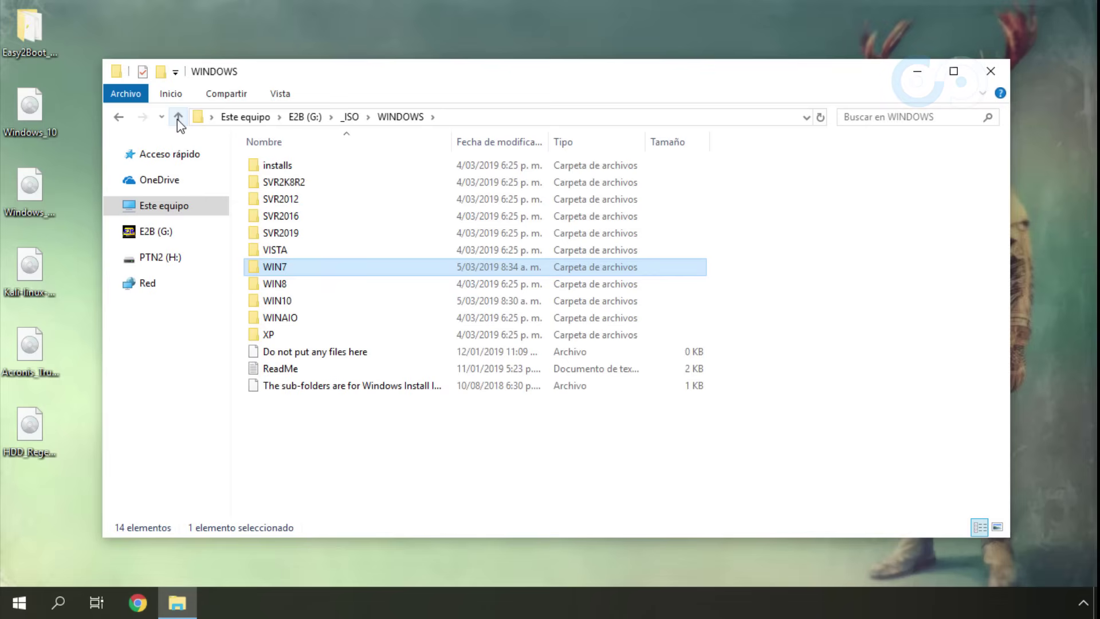
left_click(179, 118)
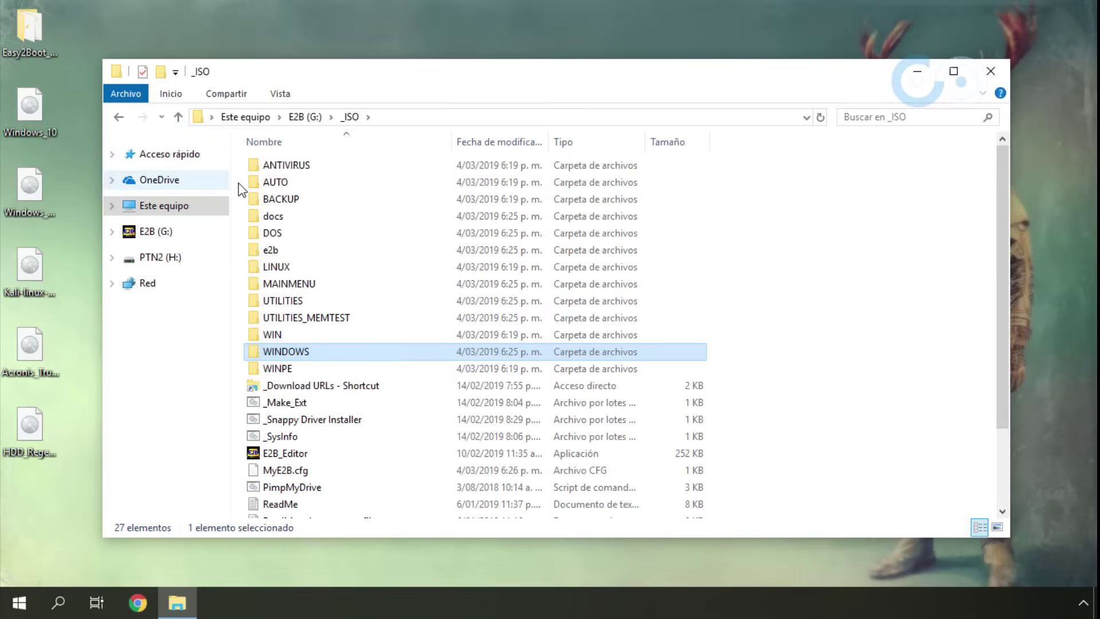
double_click(297, 267)
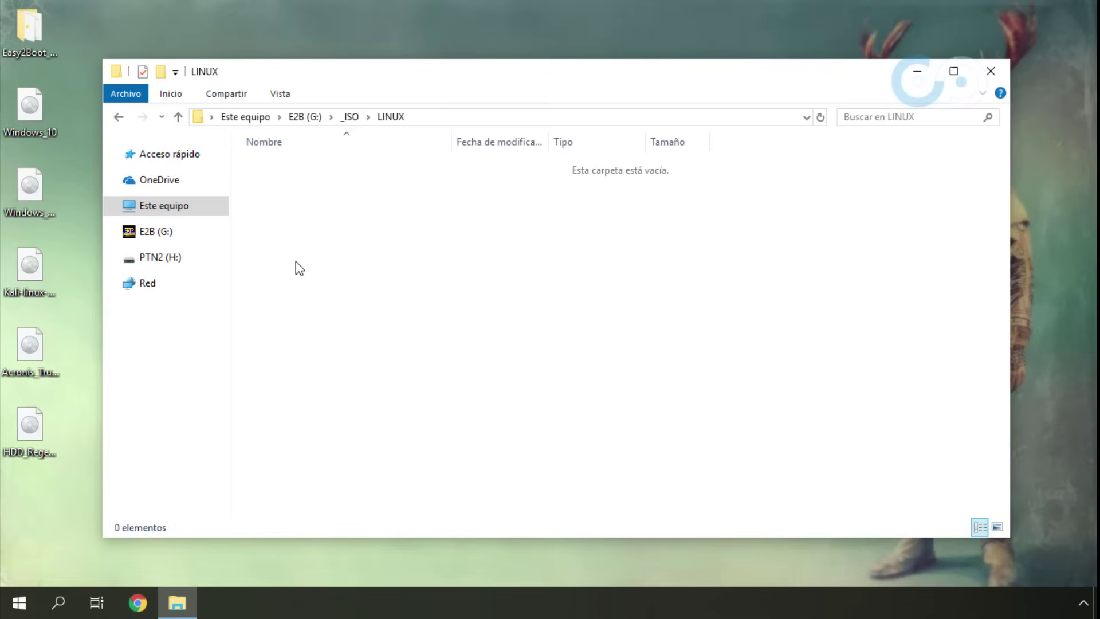
left_click_drag(27, 274, 299, 287)
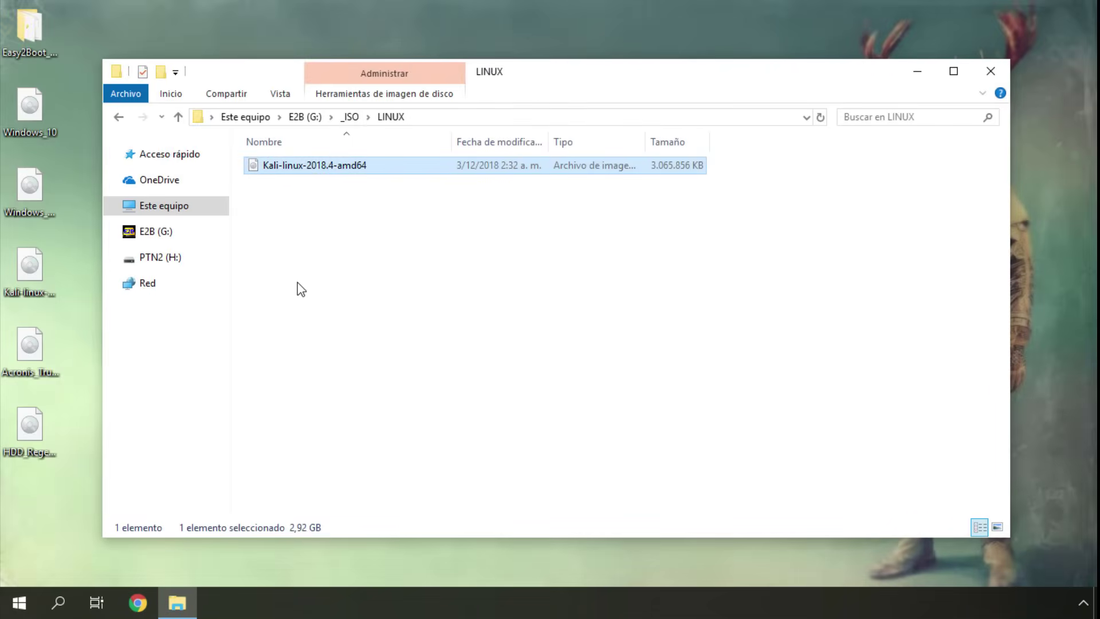
Copy the Acronis_TrueImage_2019 disk image from the desktop into the drive's _ISO\UTILITIES folder.
left_click(180, 118)
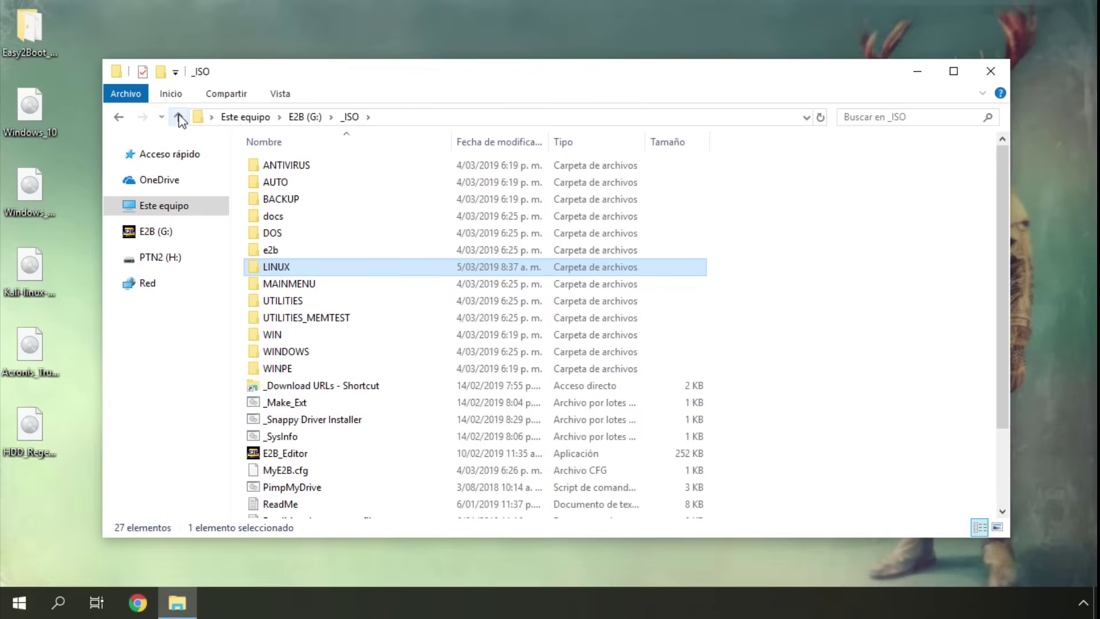
left_click(286, 302)
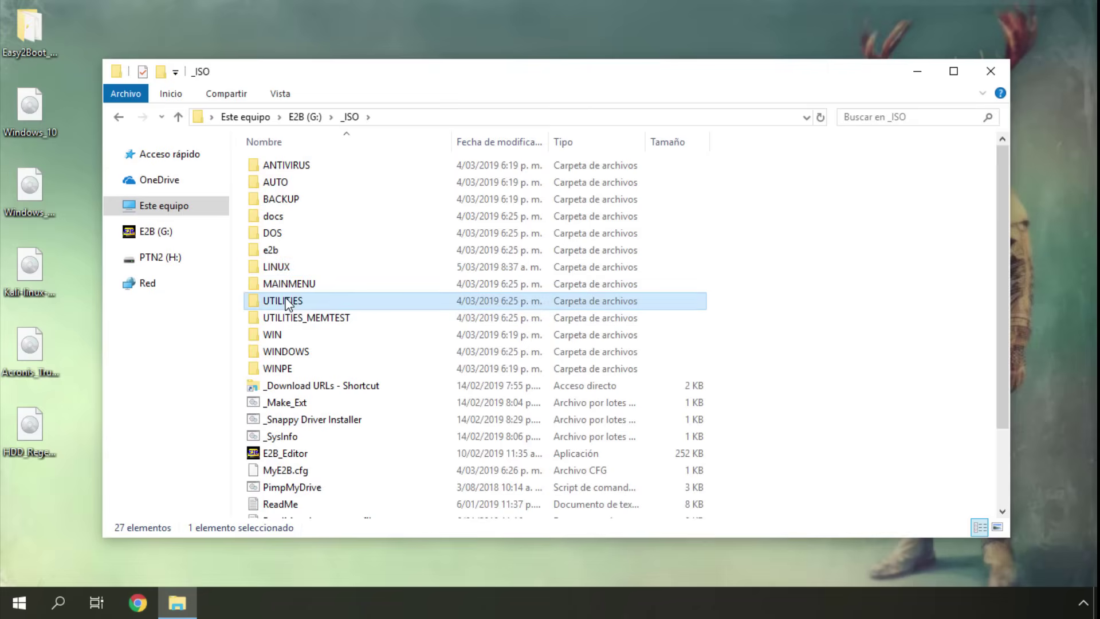
double_click(287, 303)
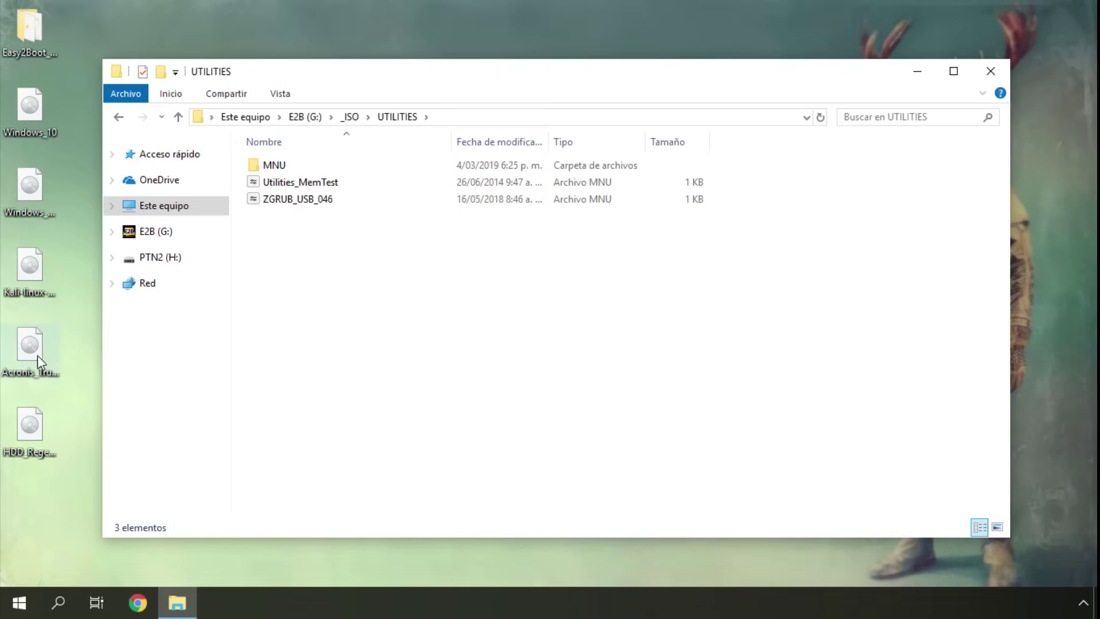
left_click_drag(25, 359, 318, 333)
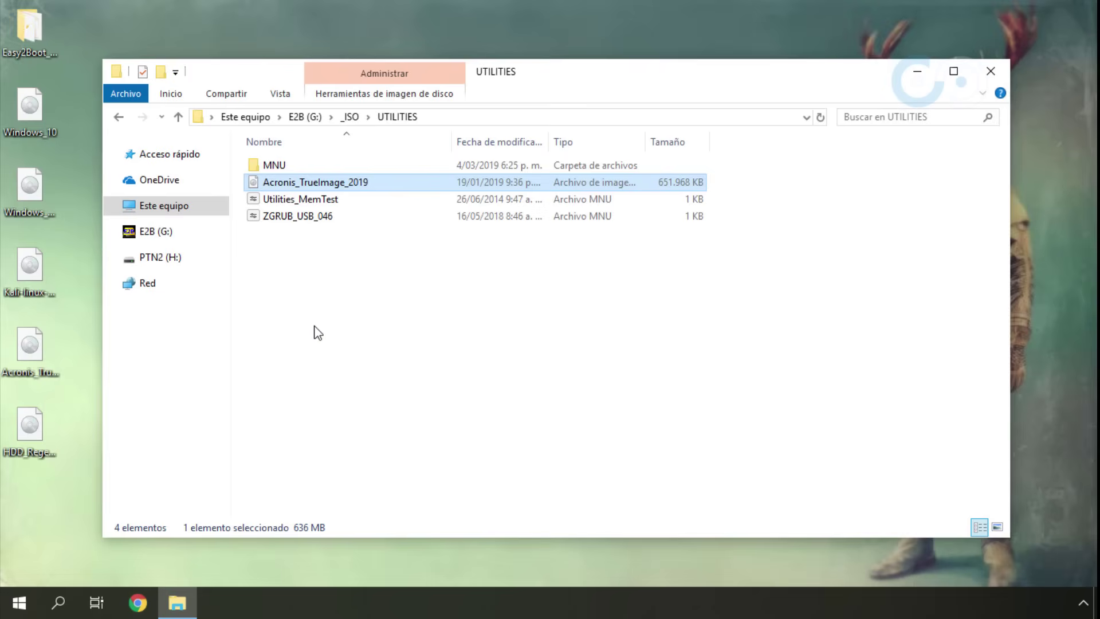
Copy the HDD_Regenerator_v2011 disk image from the desktop into the drive's _ISO\DOS folder.
left_click(178, 117)
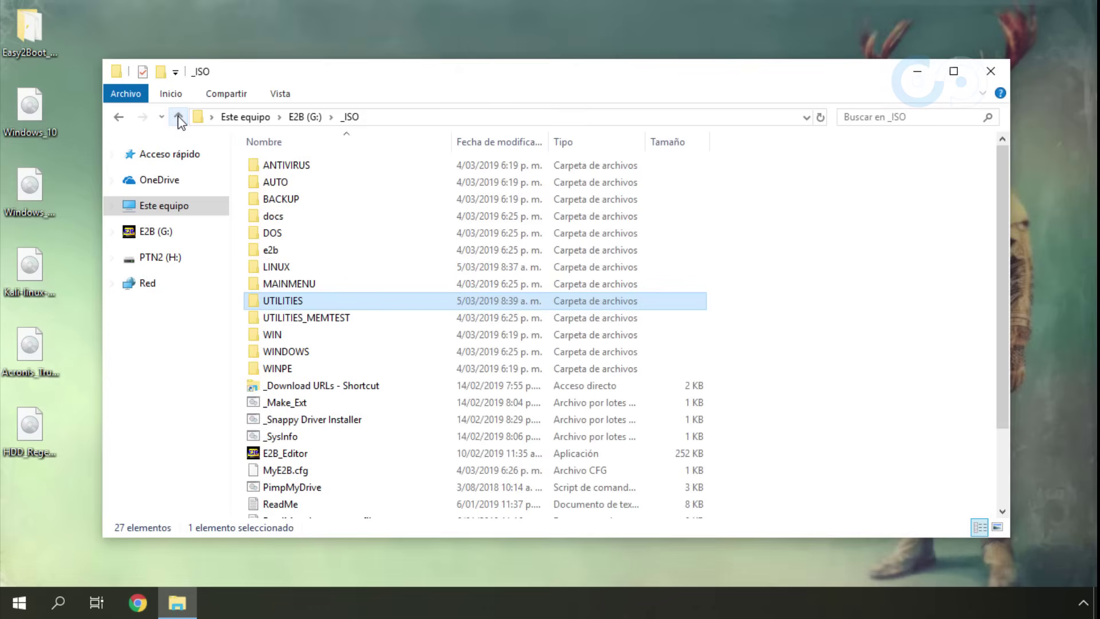
left_click(280, 234)
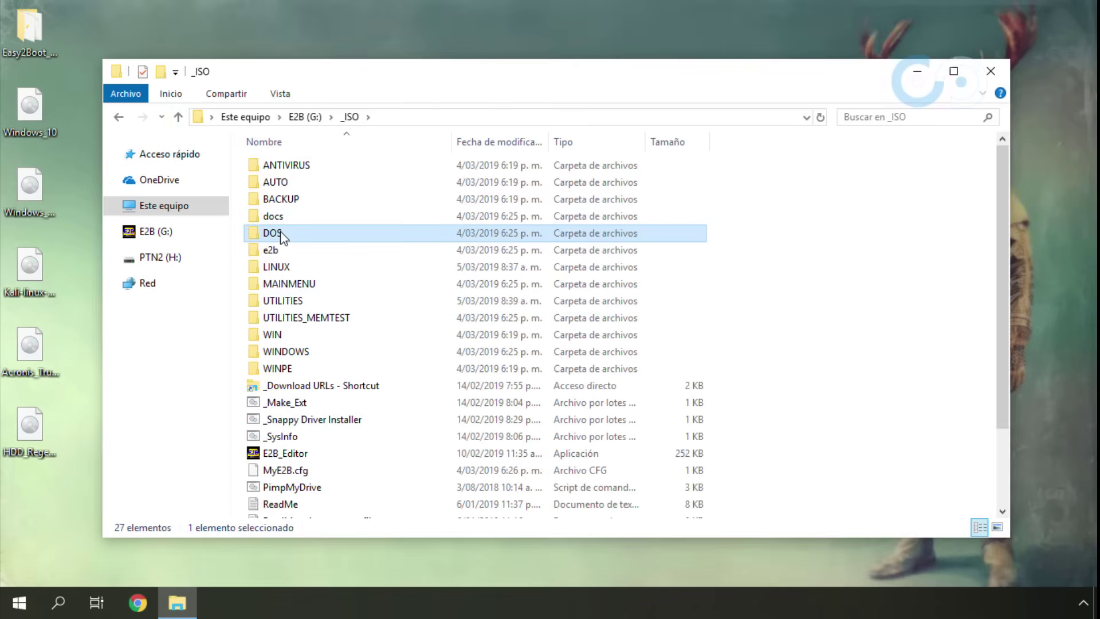
double_click(280, 234)
left_click_drag(19, 445, 329, 379)
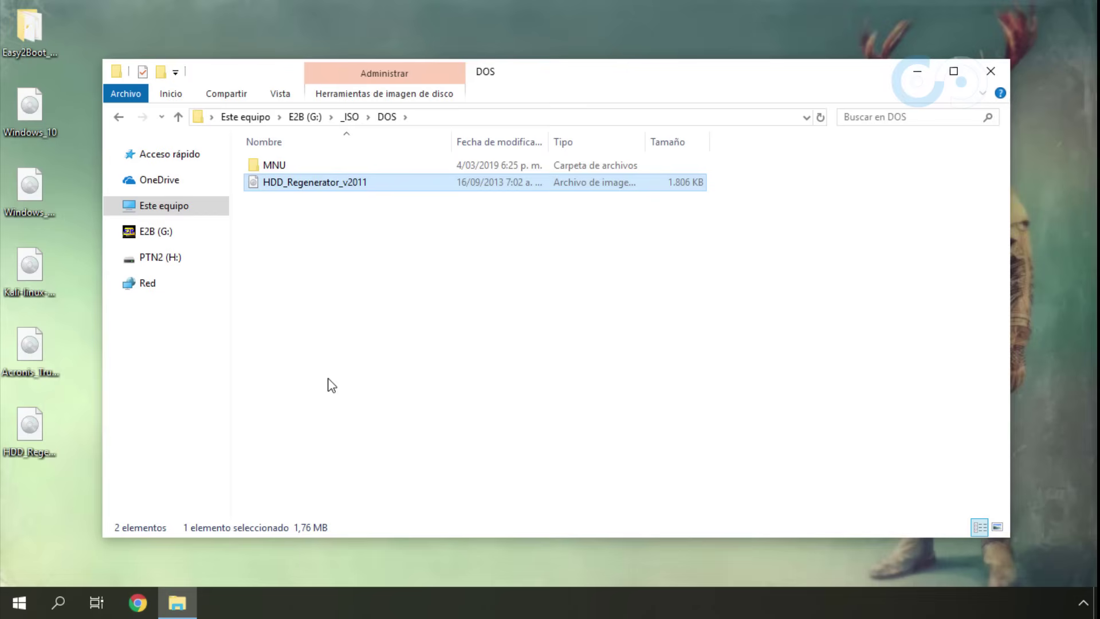
Return to the root of the E2B (G:) drive and run the MAKE_THIS_DRIVE_CONTIGUOUS script.
left_click(178, 118)
left_click(179, 117)
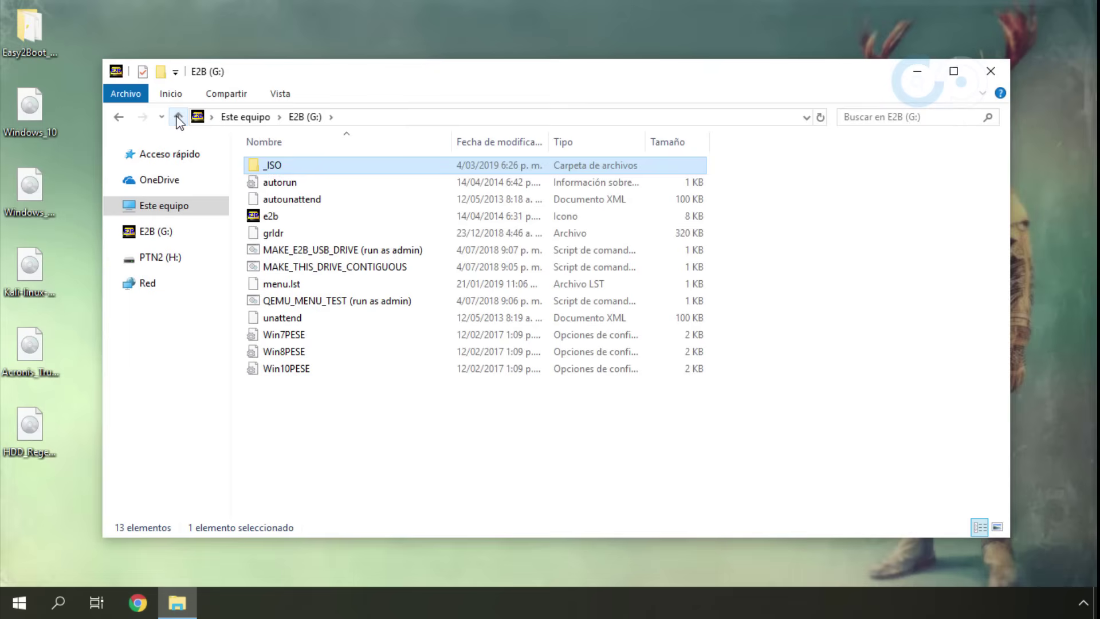
double_click(331, 270)
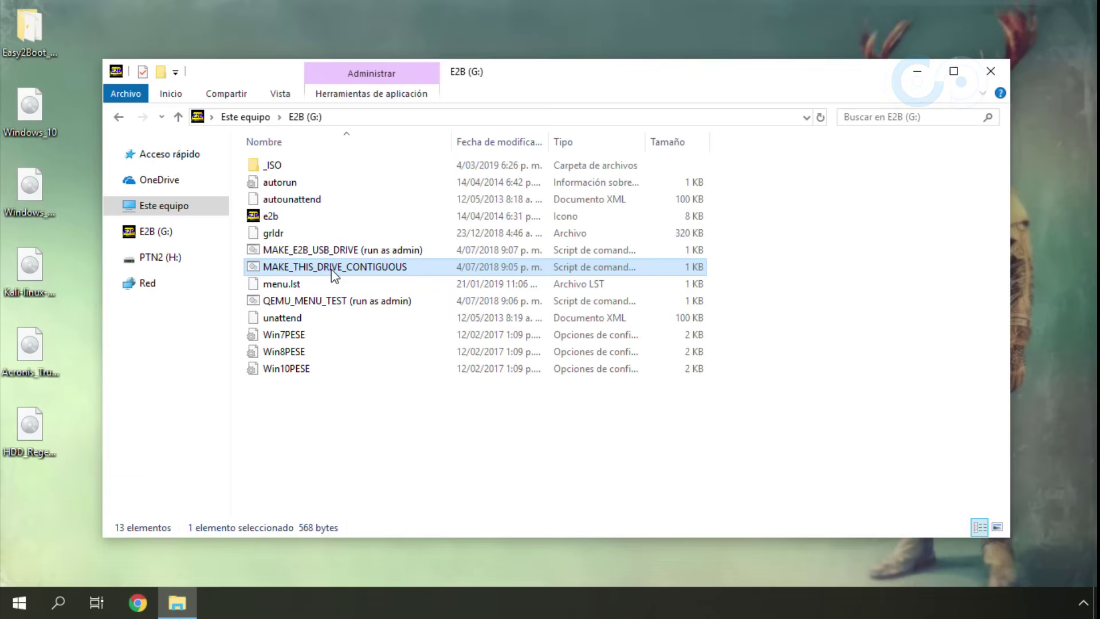
Close the File Explorer window and restart the computer.
left_click(992, 75)
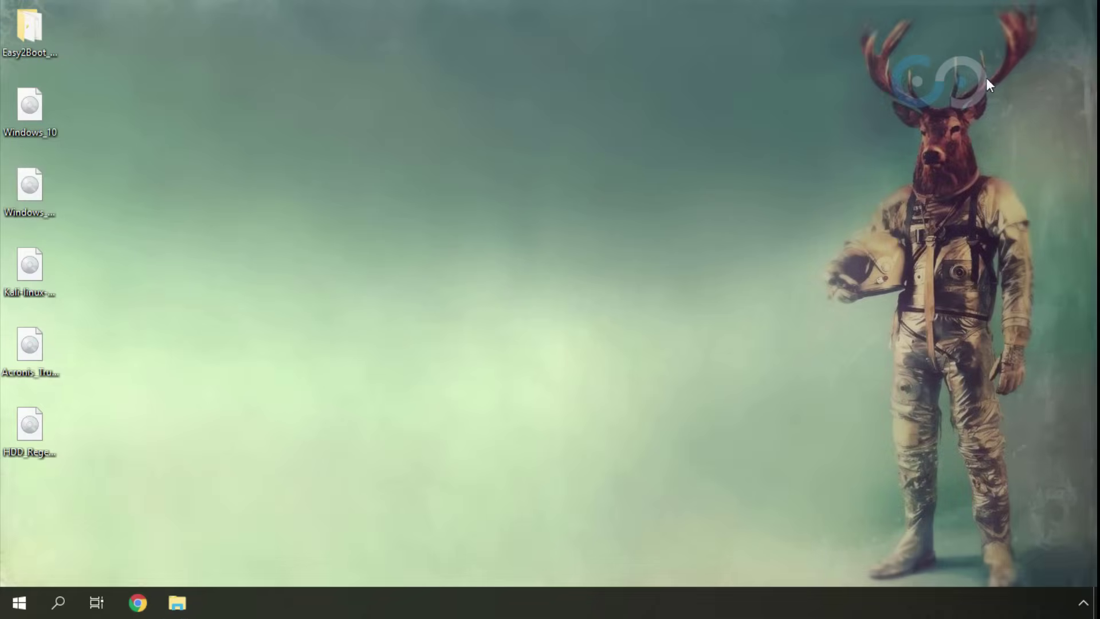
right_click(25, 591)
mouse_move(178, 559)
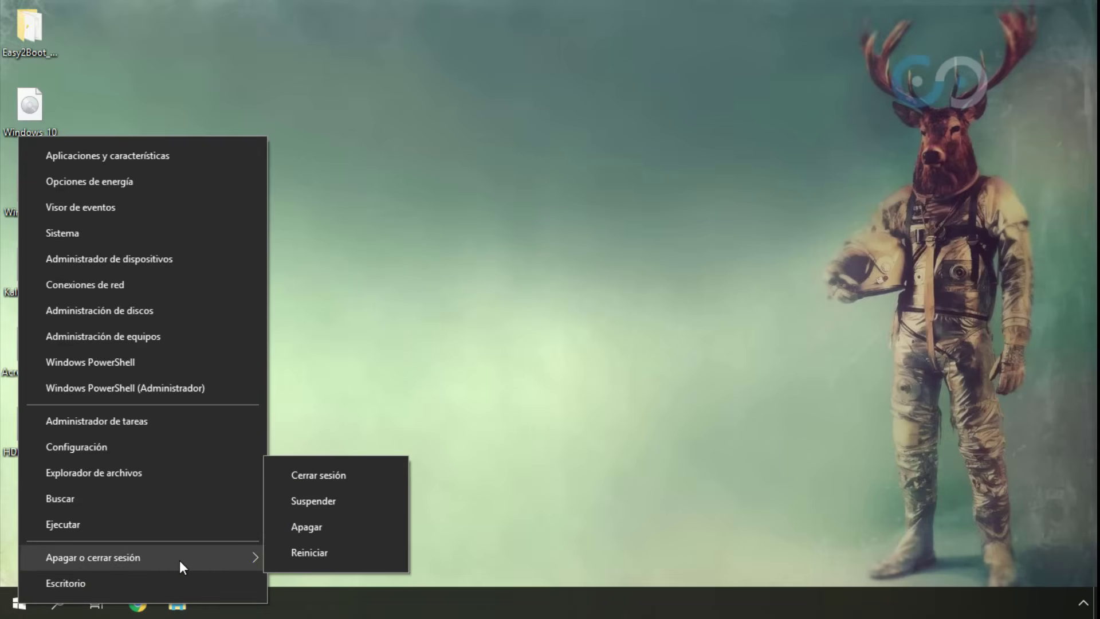
left_click(326, 554)
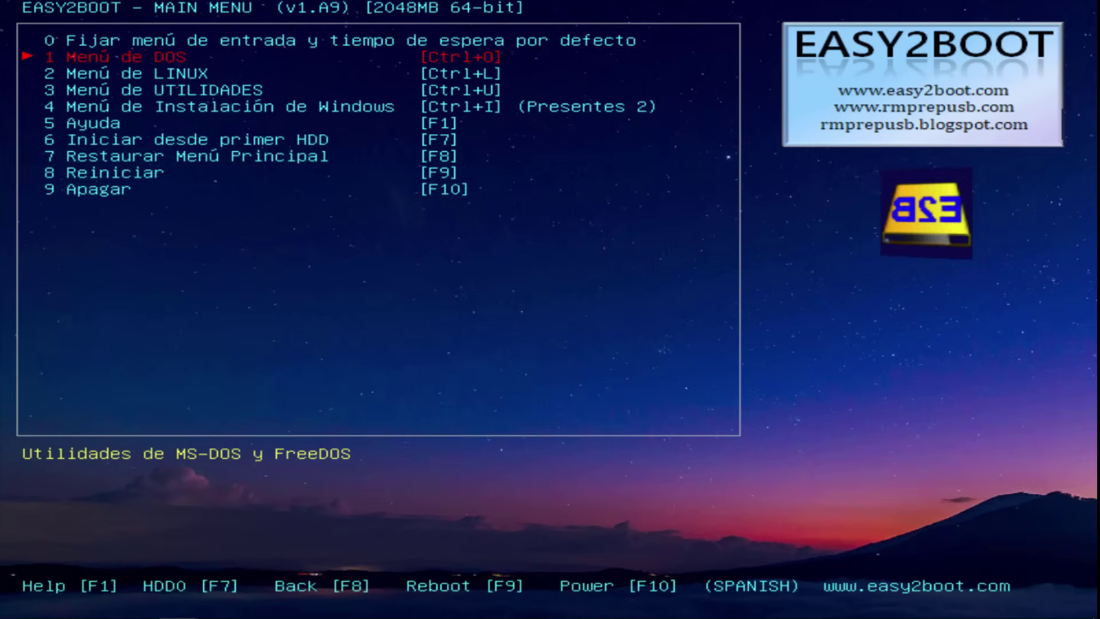
Start the Windows 10 installation from Easy2Boot's Windows installation entries and continue to Windows setup.
key("Down")
key("Down")
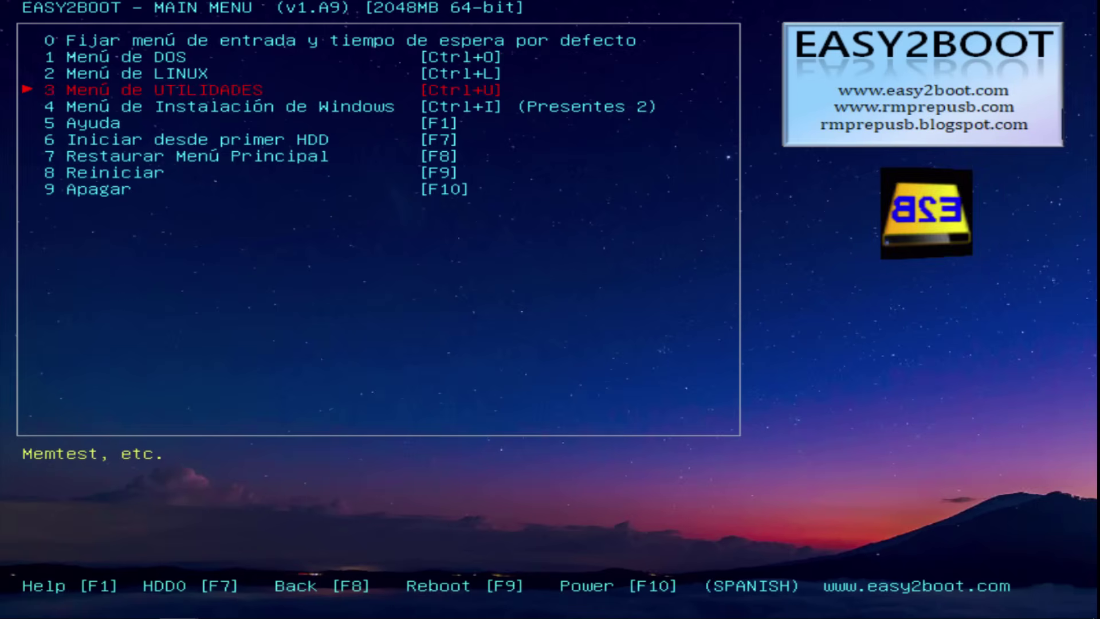
key("Down")
key("Return")
key("Down")
key("Down")
key("Down")
key("Return")
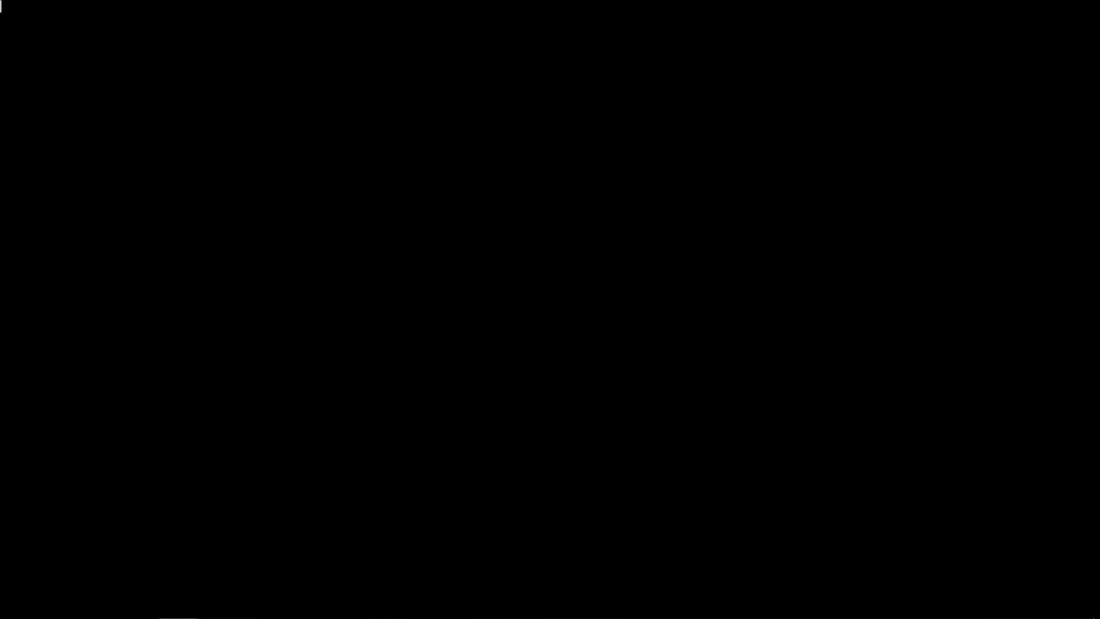
key("Return")
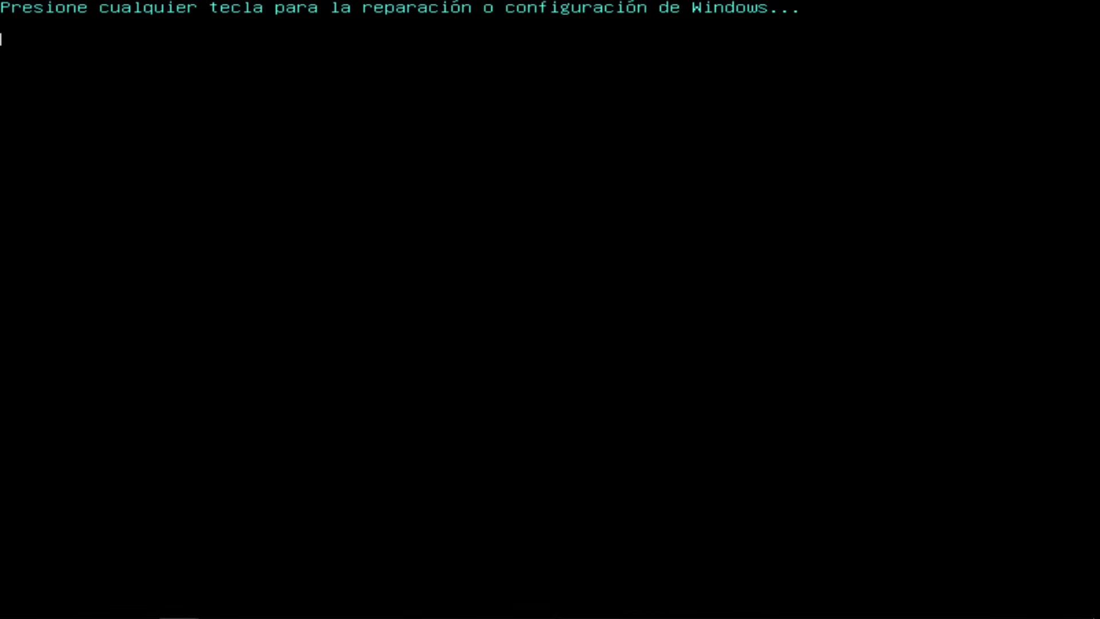
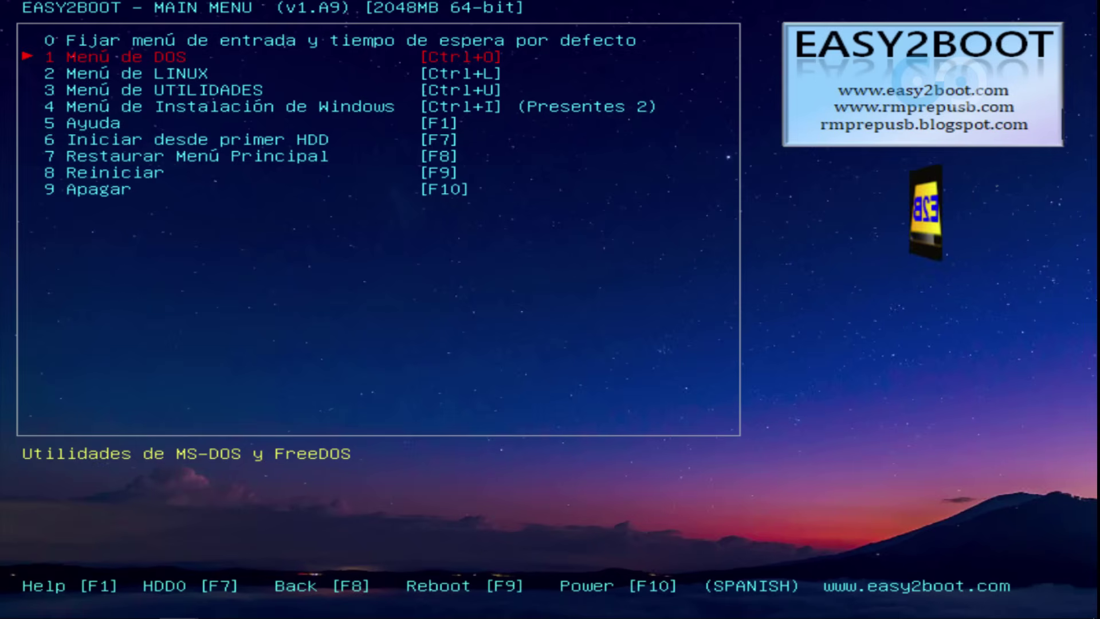
Start the Windows 7 installation from the Windows_7_TEU image among Easy2Boot's Windows installation entries.
key("Down")
key("Down")
key("Down")
key("Return")
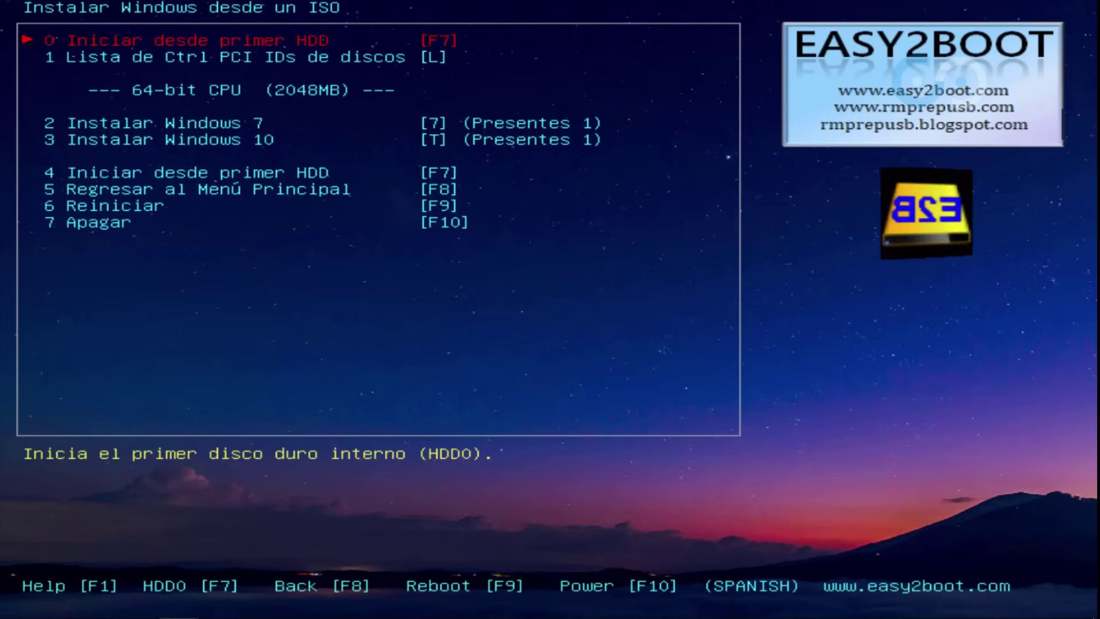
key("Down")
key("Down")
key("Return")
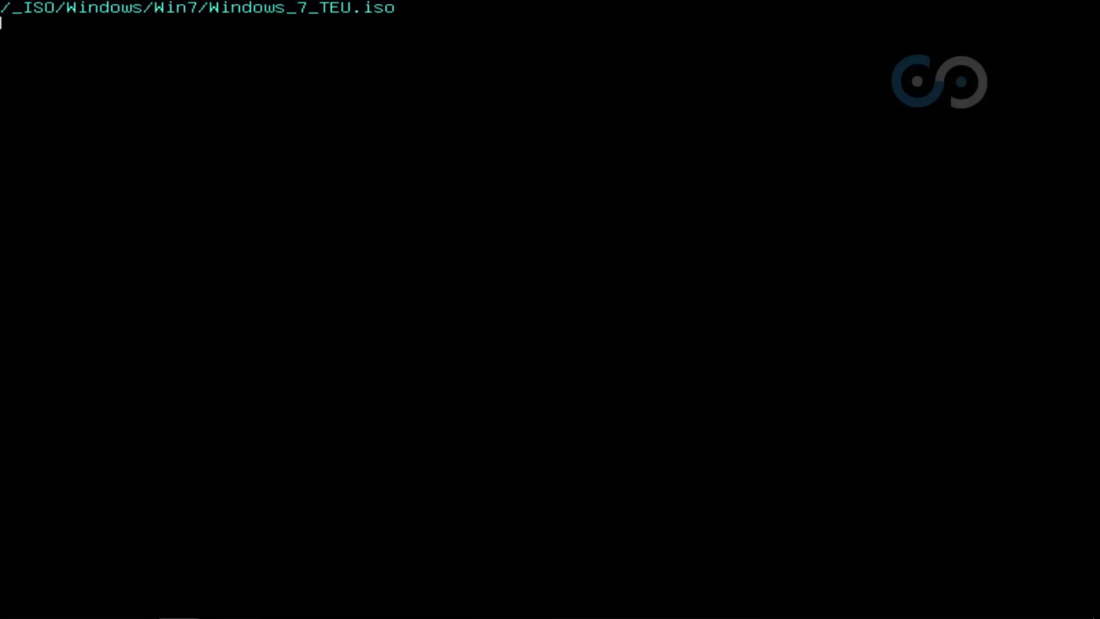
key("Return")
key("2")
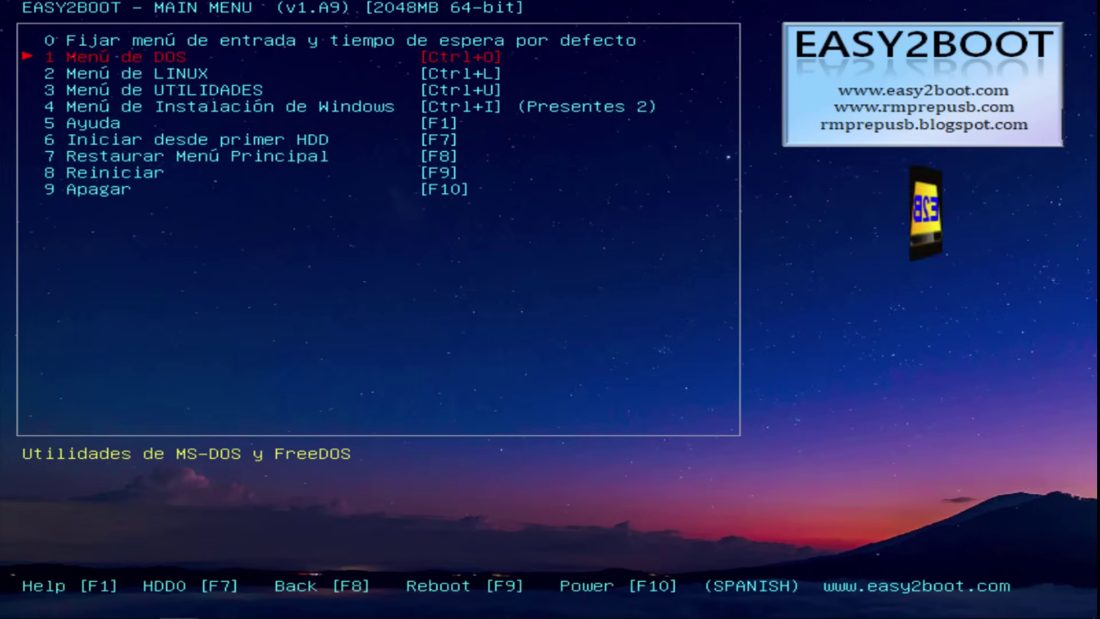
Boot the Kali-linux-2018.4-amd64 image from Easy2Boot's Linux entries.
key("Down")
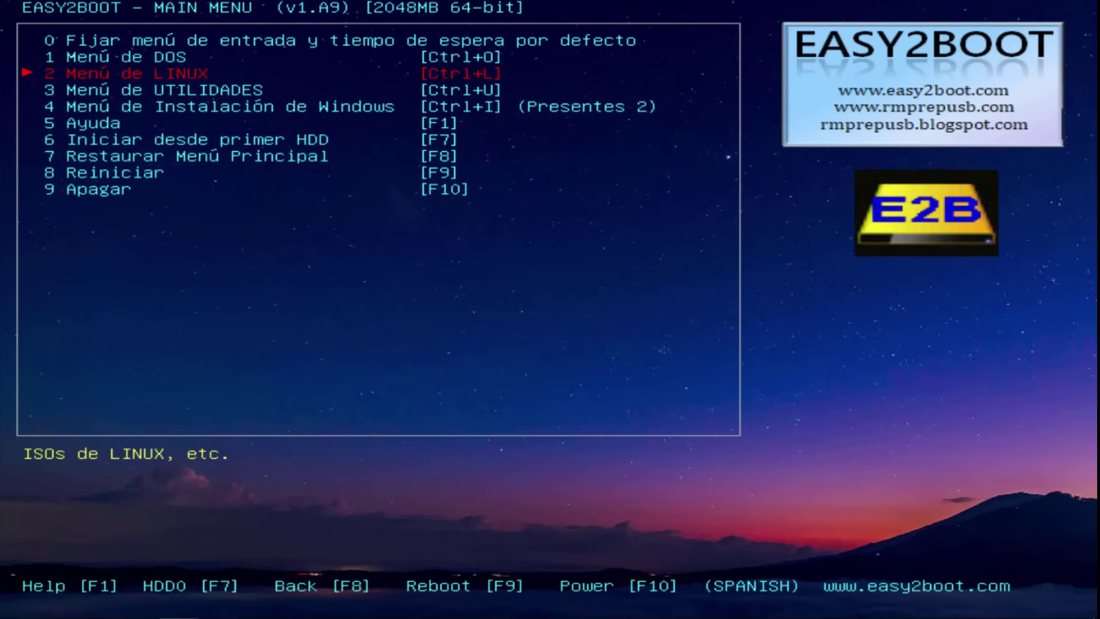
key("Return")
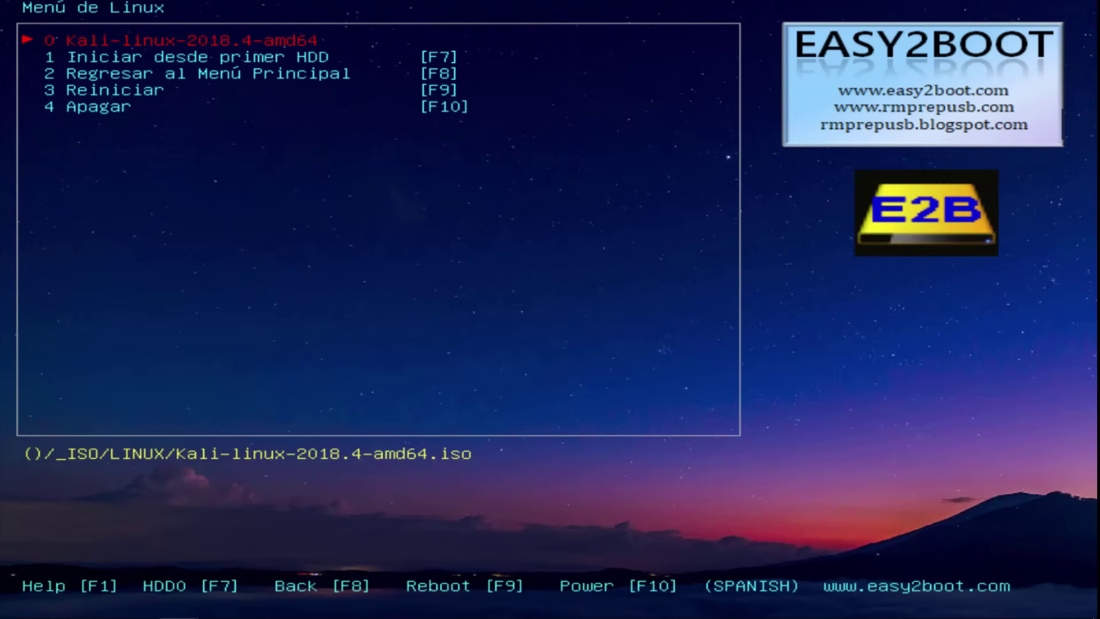
key("Return")
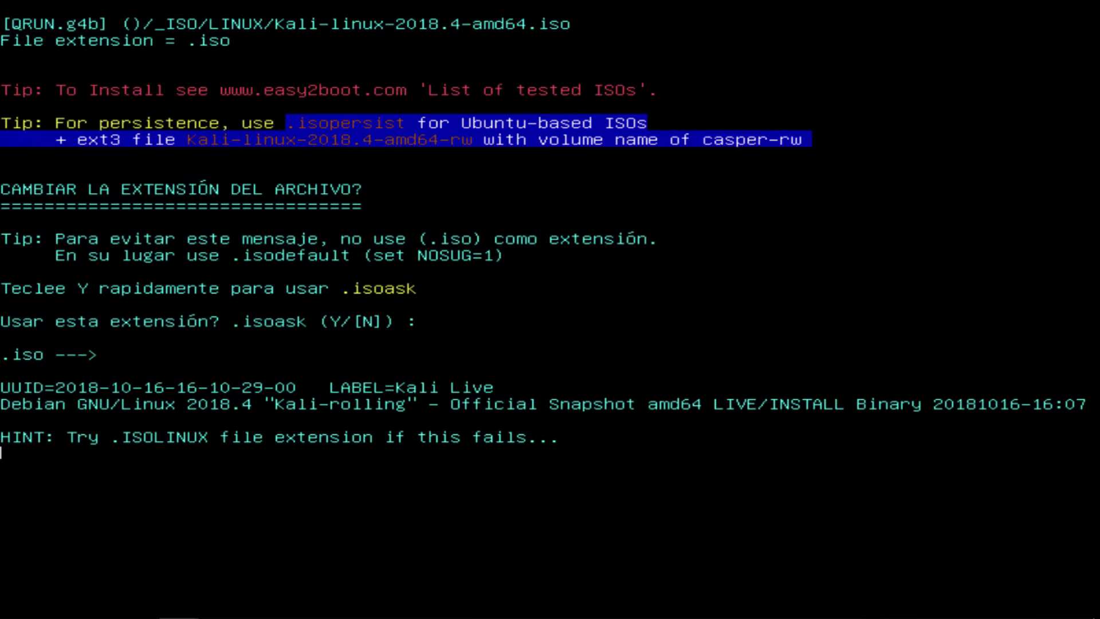
key("Return")
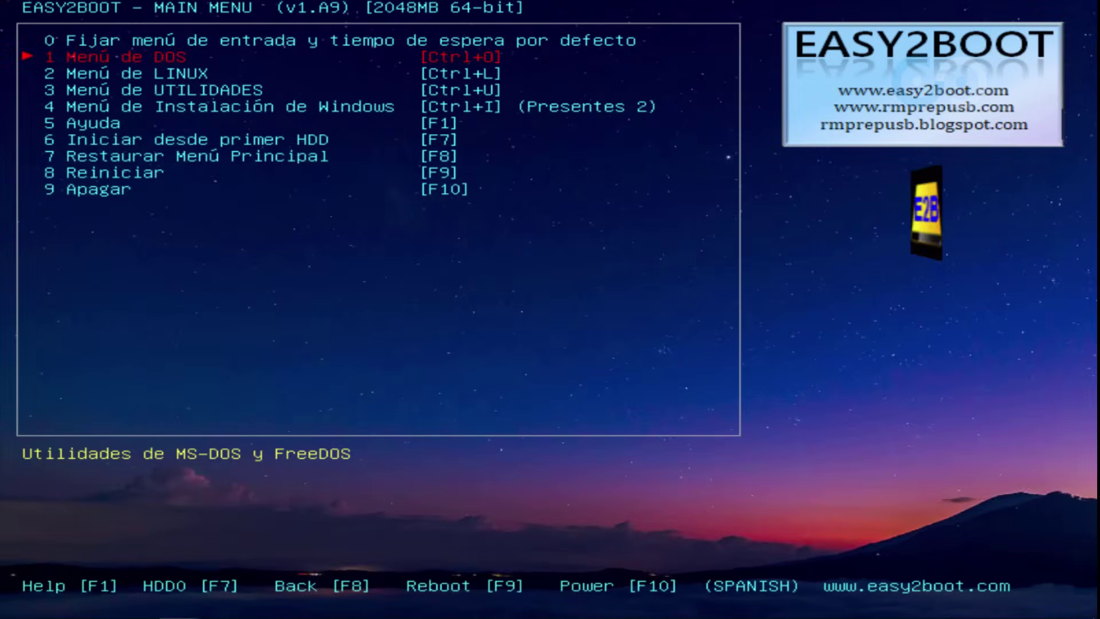
Boot the Acronis_TrueImage_2019 image from Easy2Boot's utilities and launch Acronis True Image.
key("Down")
key("Down")
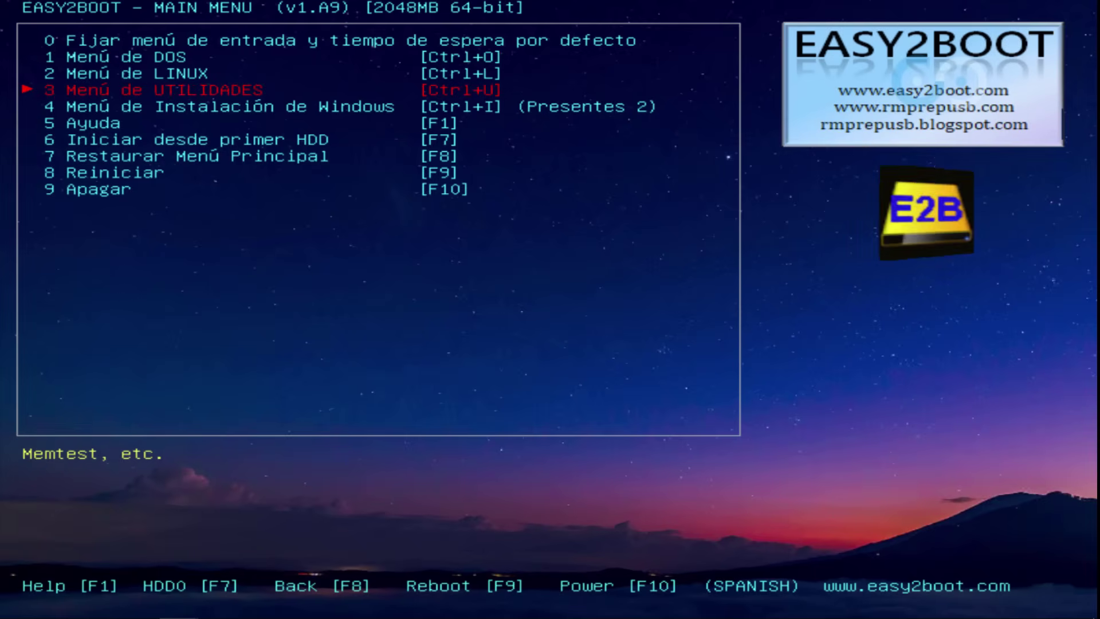
key("Return")
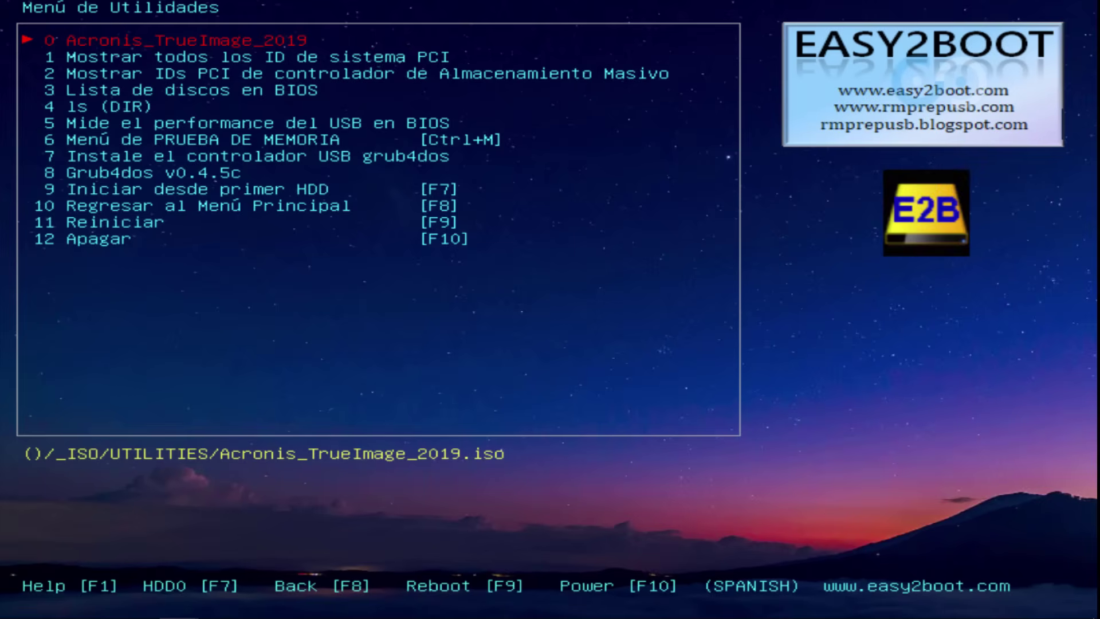
key("Return")
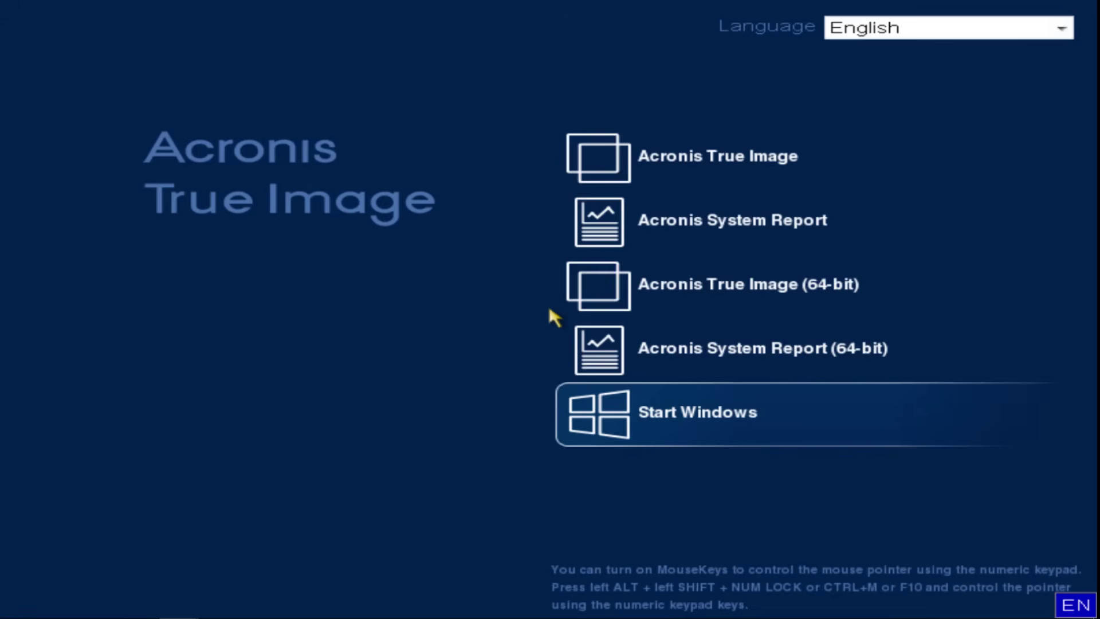
left_click(739, 166)
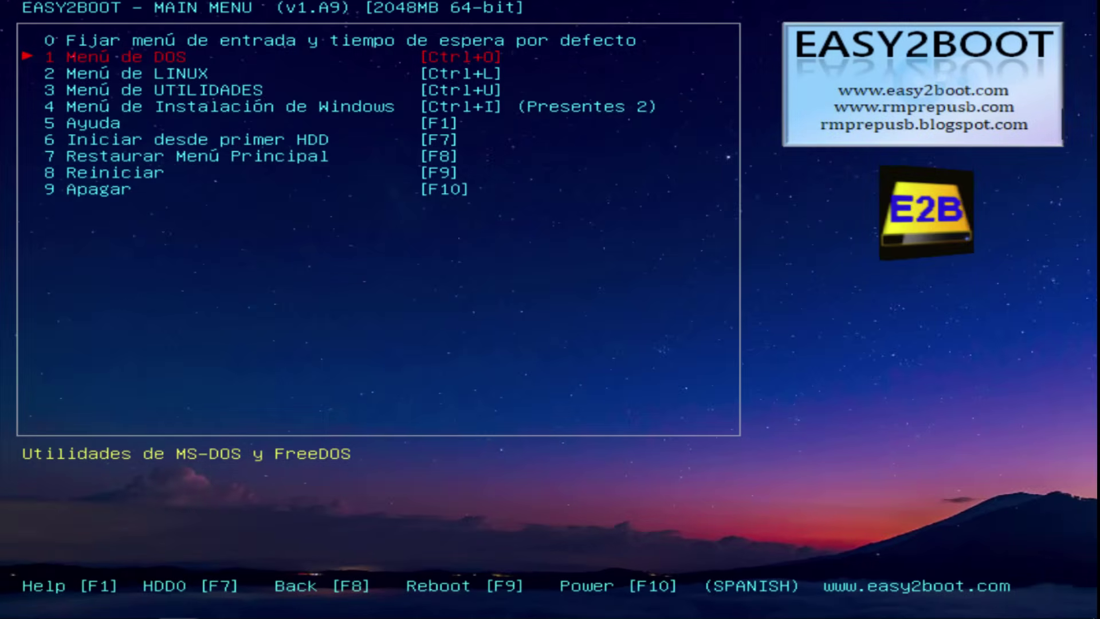
Boot the HDD_Regenerator_v2011 image from Easy2Boot's DOS entries.
key("Return")
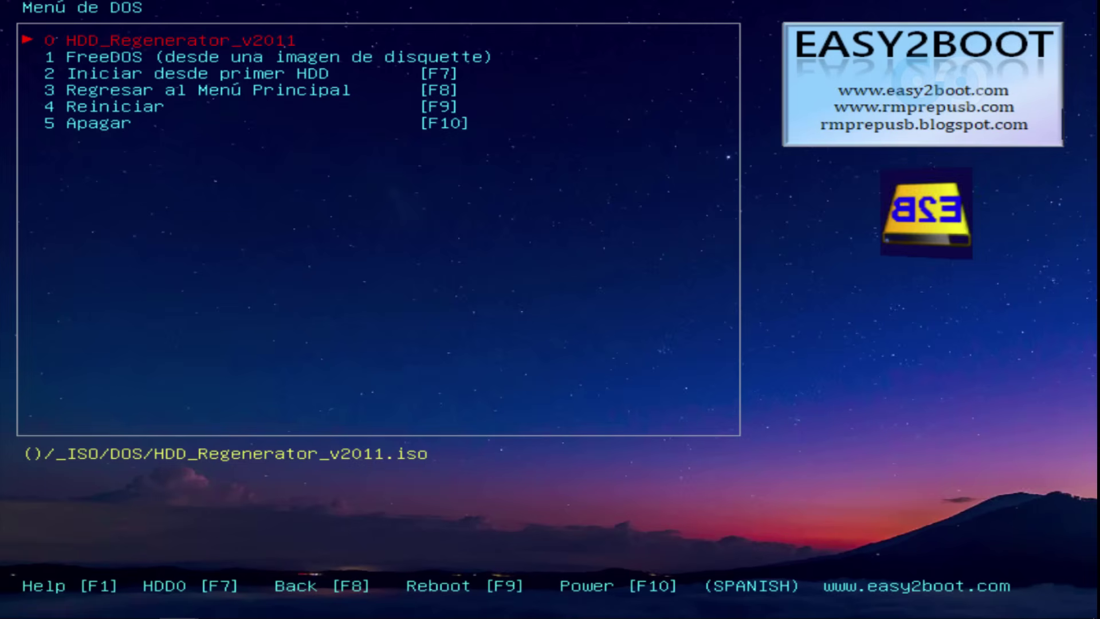
key("Return")
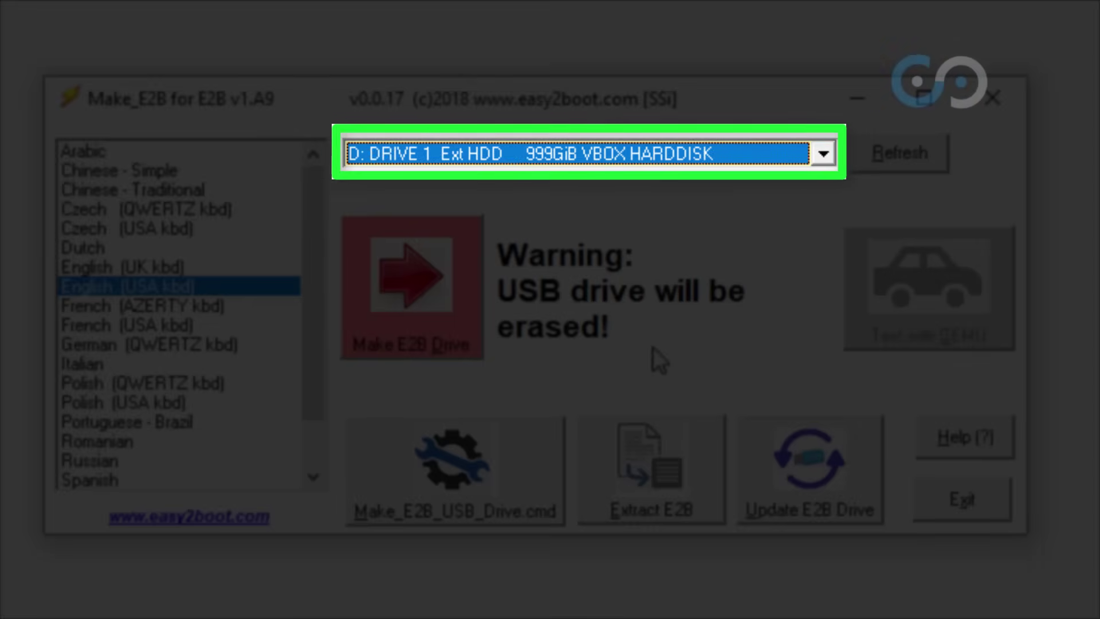
In Make_E2B, choose the D: external VBOX HARDDISK as the target drive and Spanish as the language.
left_click(824, 154)
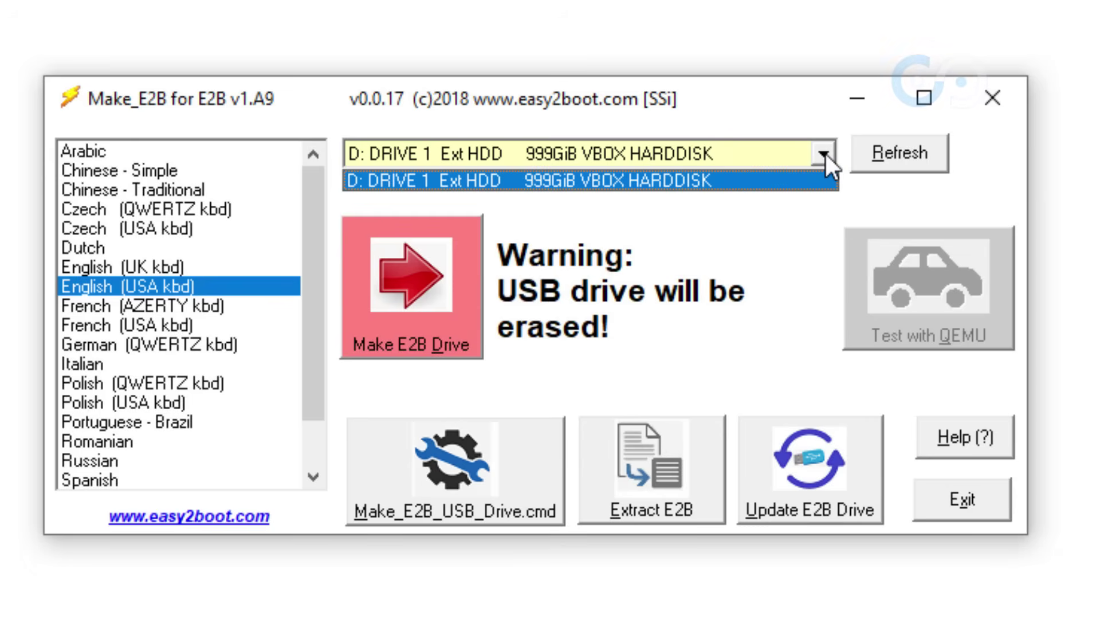
left_click(826, 154)
left_click_drag(326, 205, 309, 270)
left_click(89, 421)
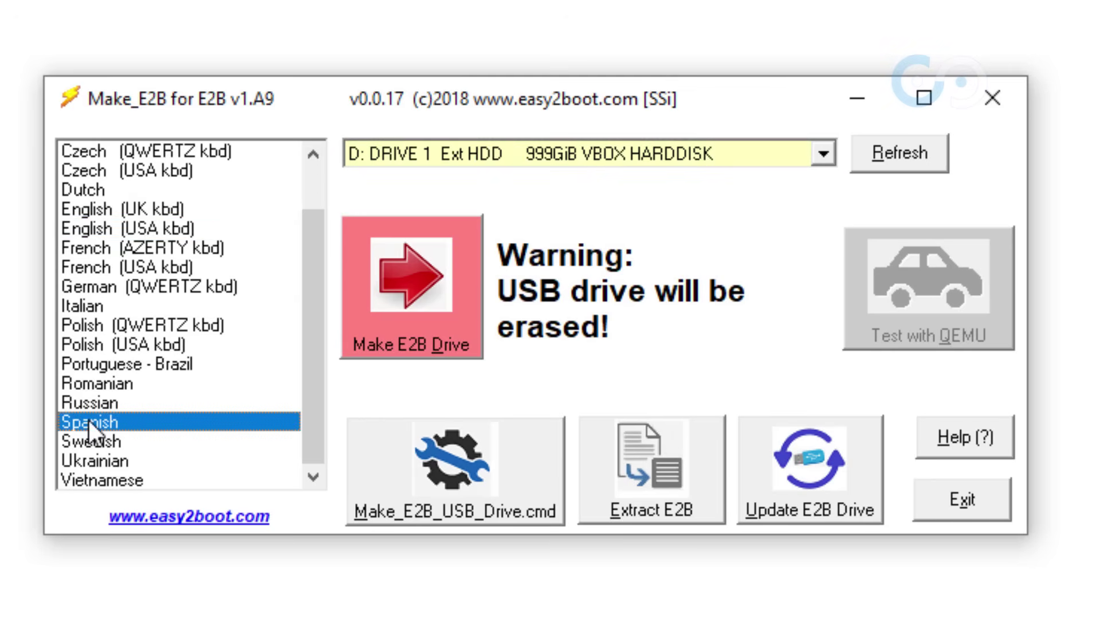
Make the E2B drive on the selected disk, accept running the creation script, and close its window once it finishes.
left_click(411, 292)
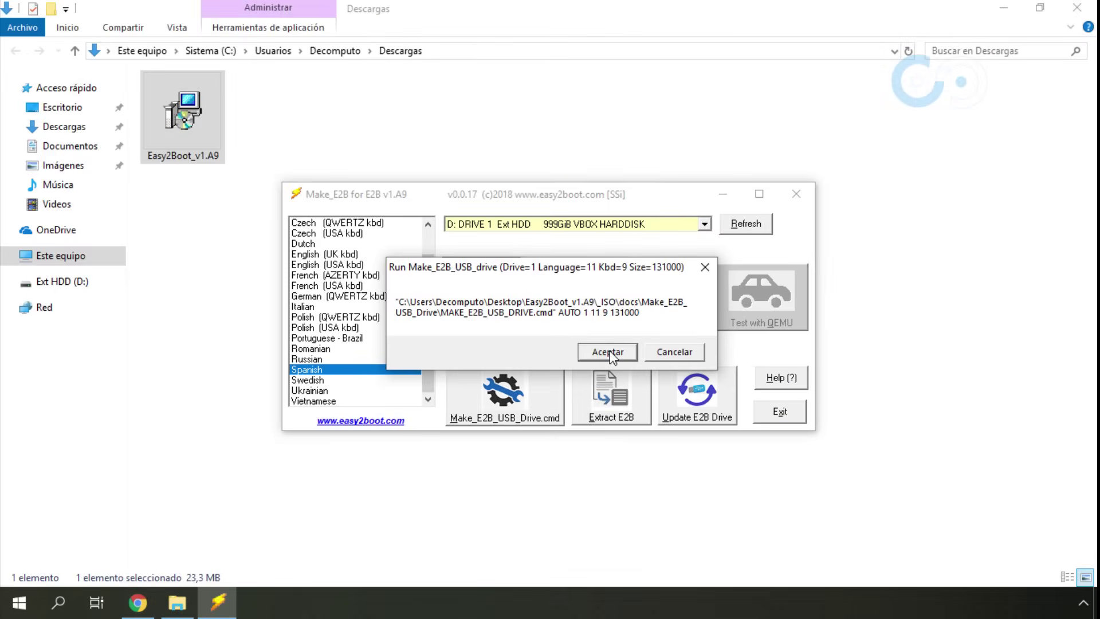
left_click(608, 352)
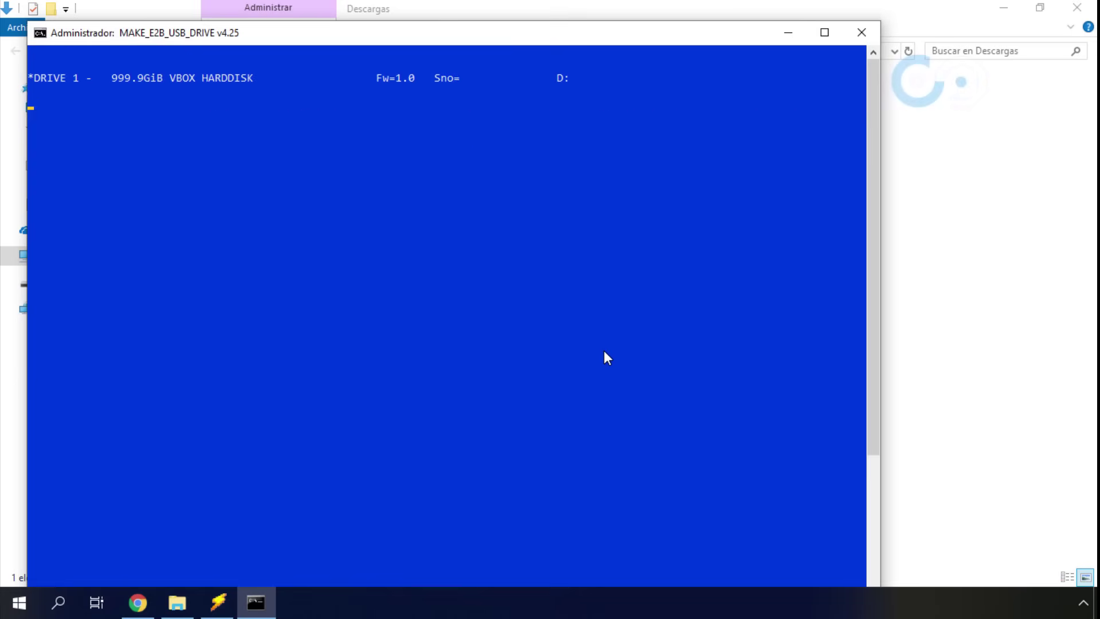
left_click(568, 352)
left_click(542, 366)
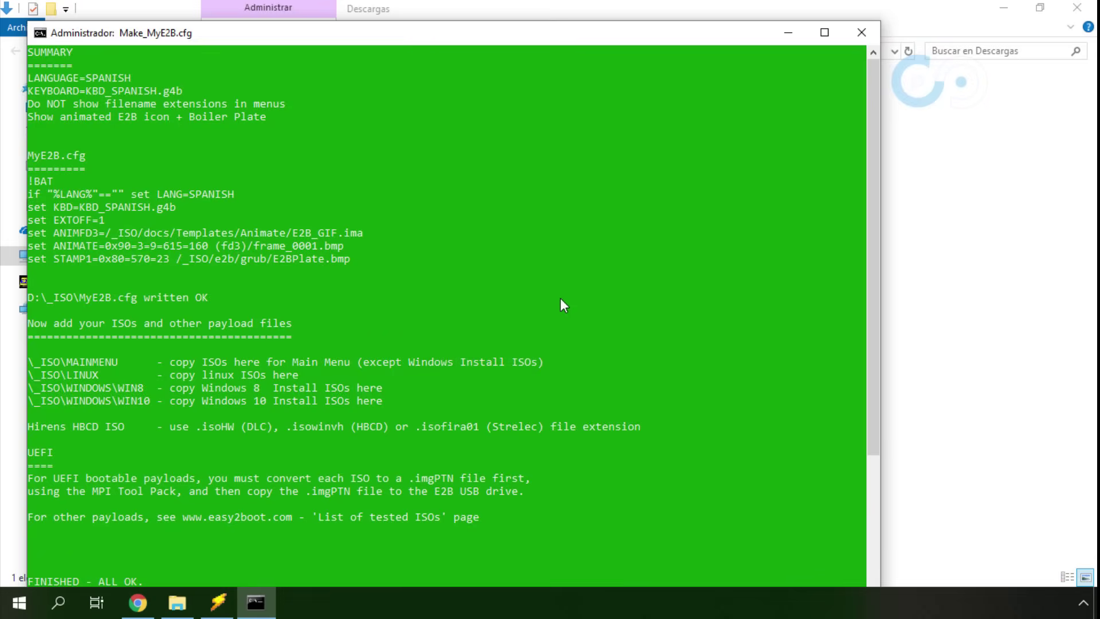
key("Return")
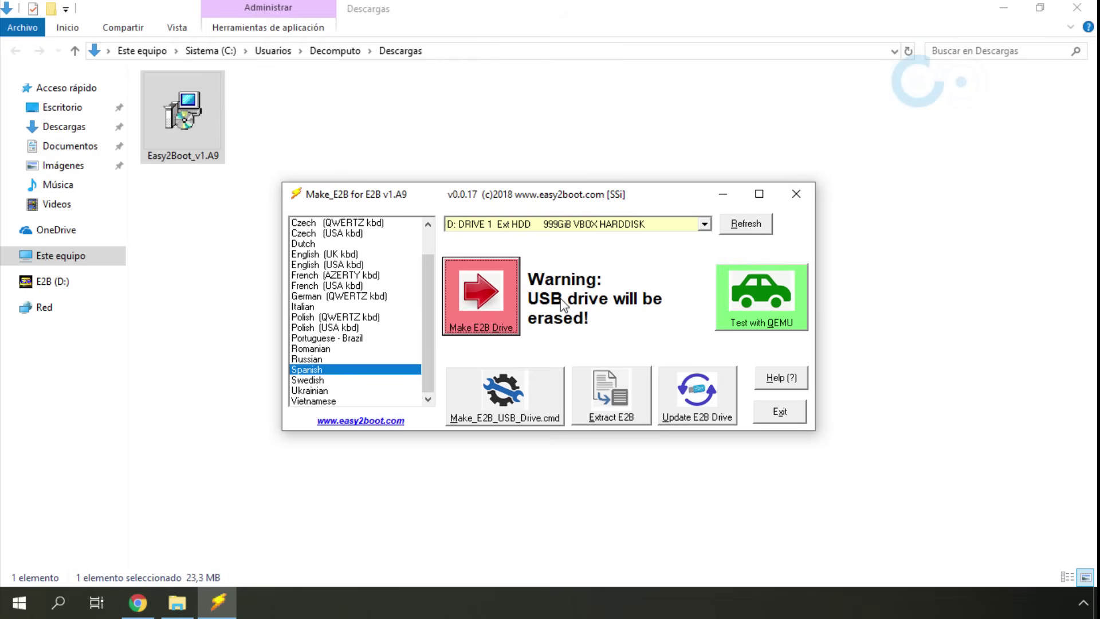
Check the E2B (D:) drive's capacity among the computer's devices and drives in File Explorer.
left_click(64, 256)
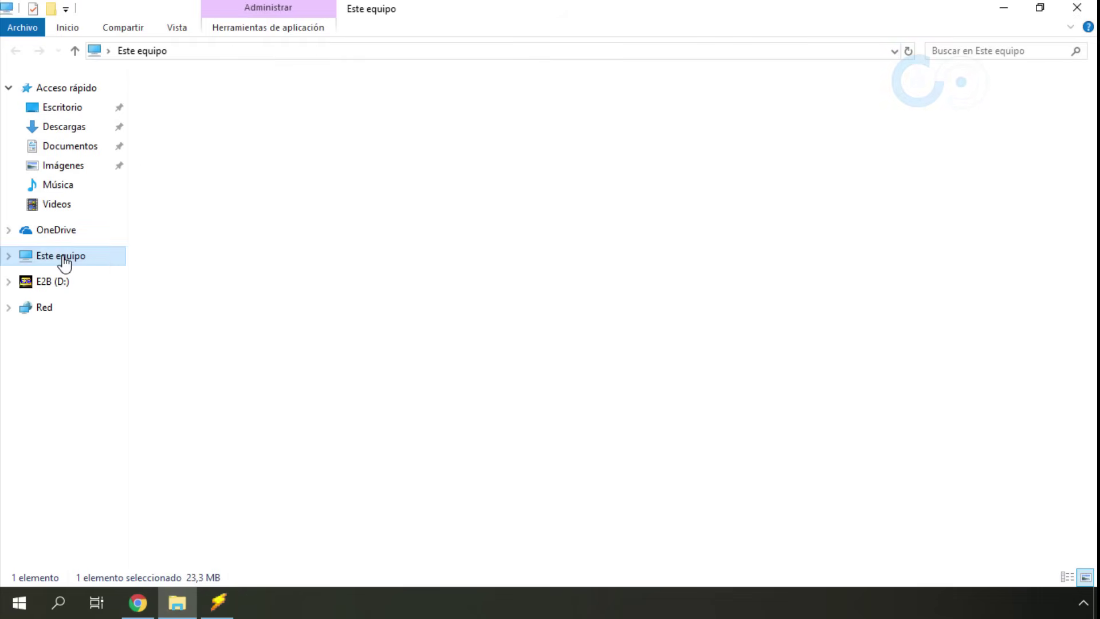
left_click(434, 238)
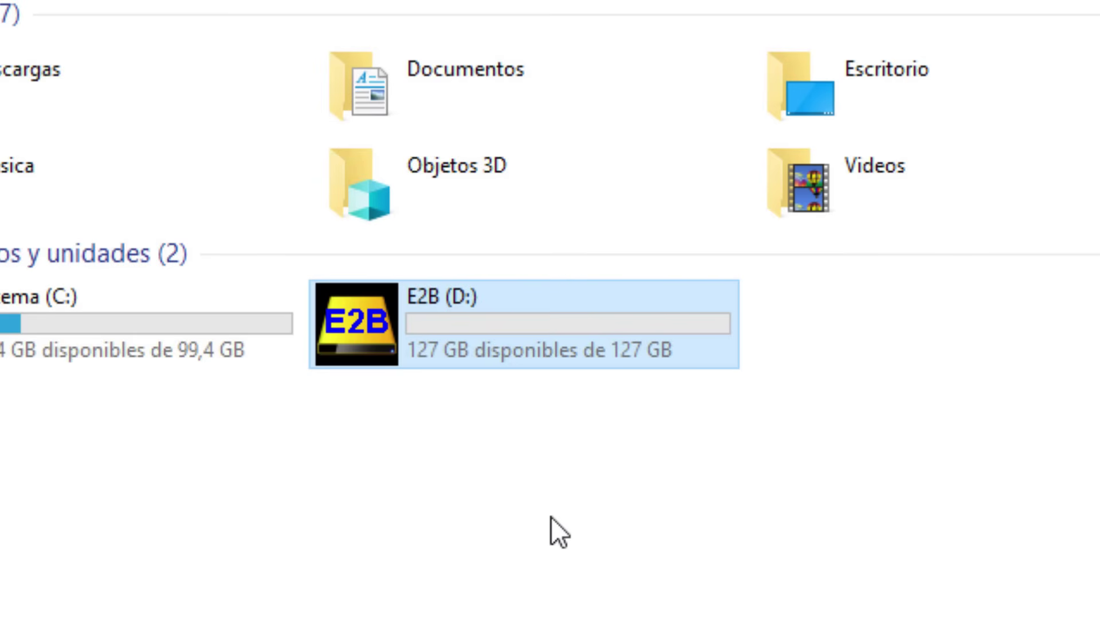
left_click(560, 532)
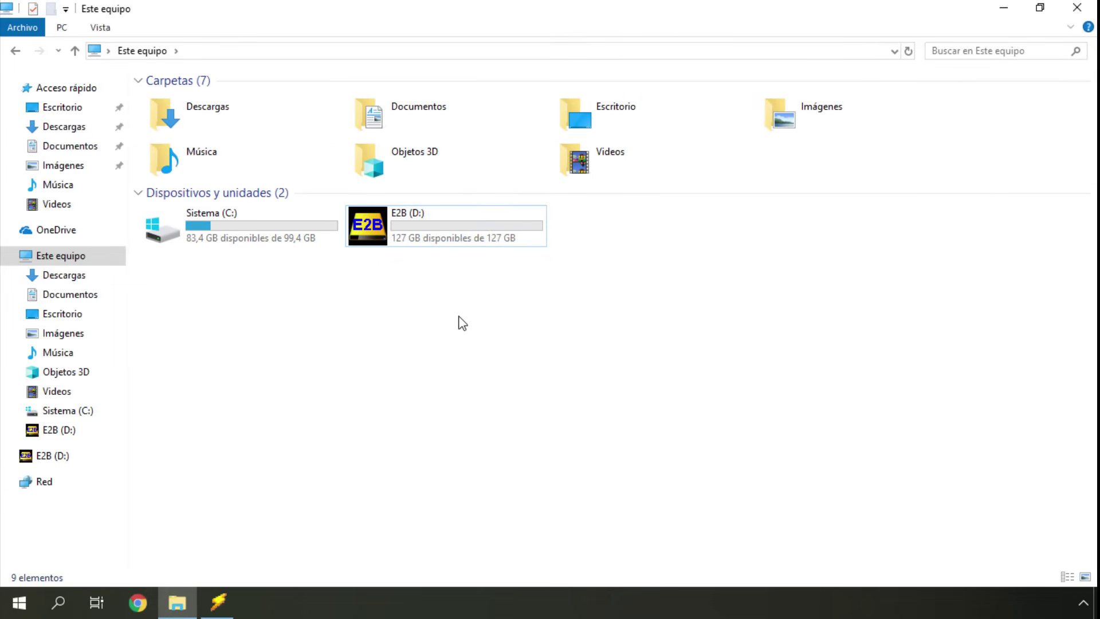
Open Windows Disk Management and maximize its window.
right_click(27, 599)
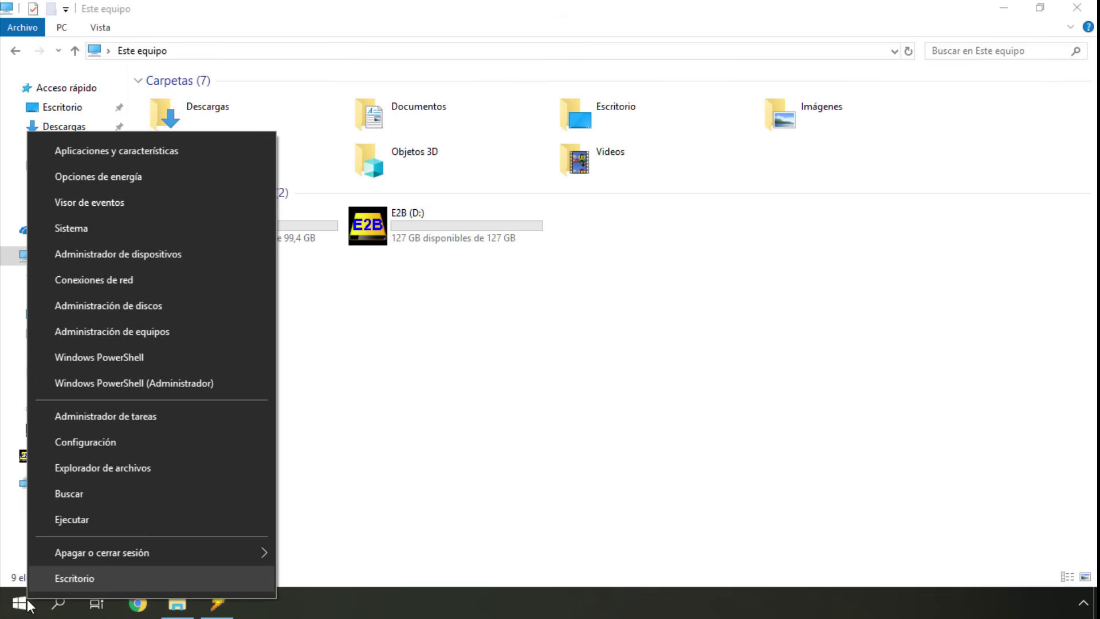
left_click(145, 310)
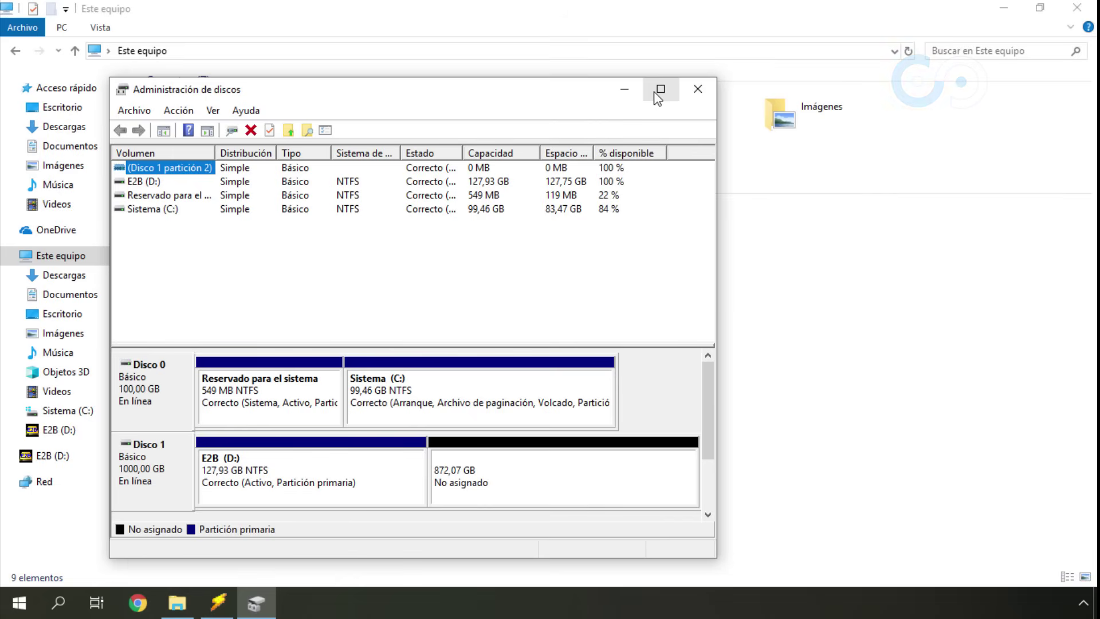
left_click(660, 90)
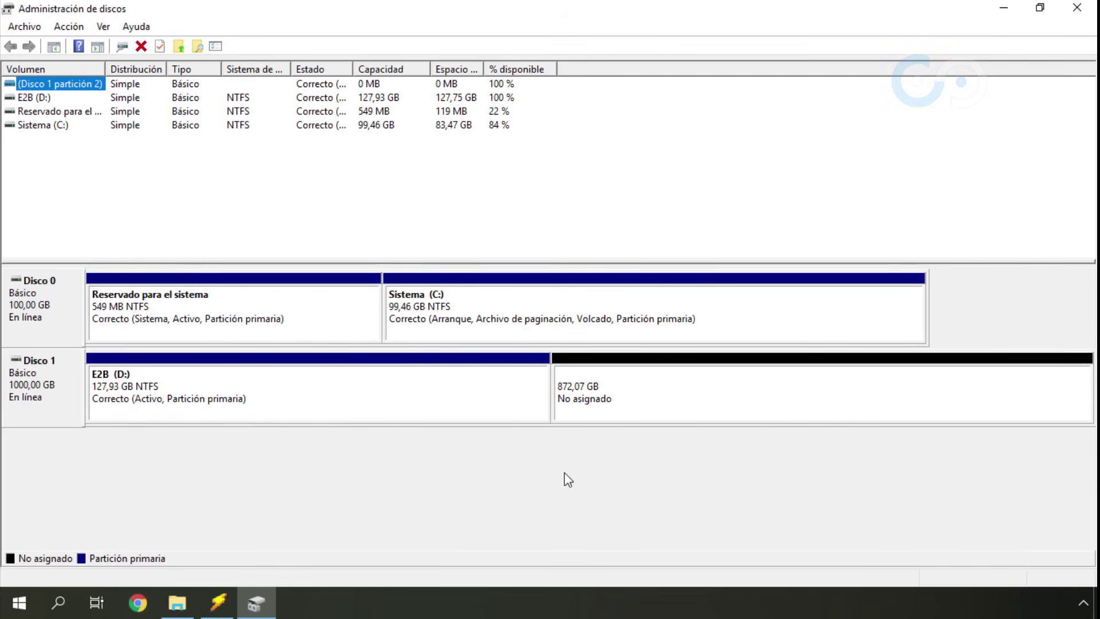
Create a simple volume in Disk 1's unallocated space with drive letter E, quick-formatted as NTFS and labelled Datos.
left_click(622, 412)
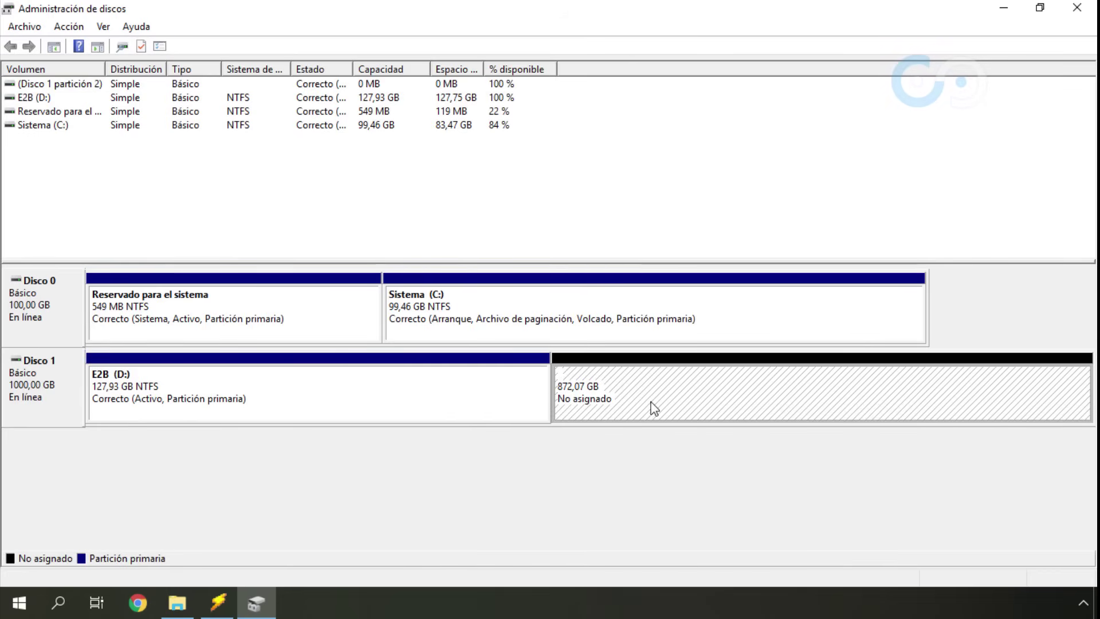
right_click(672, 393)
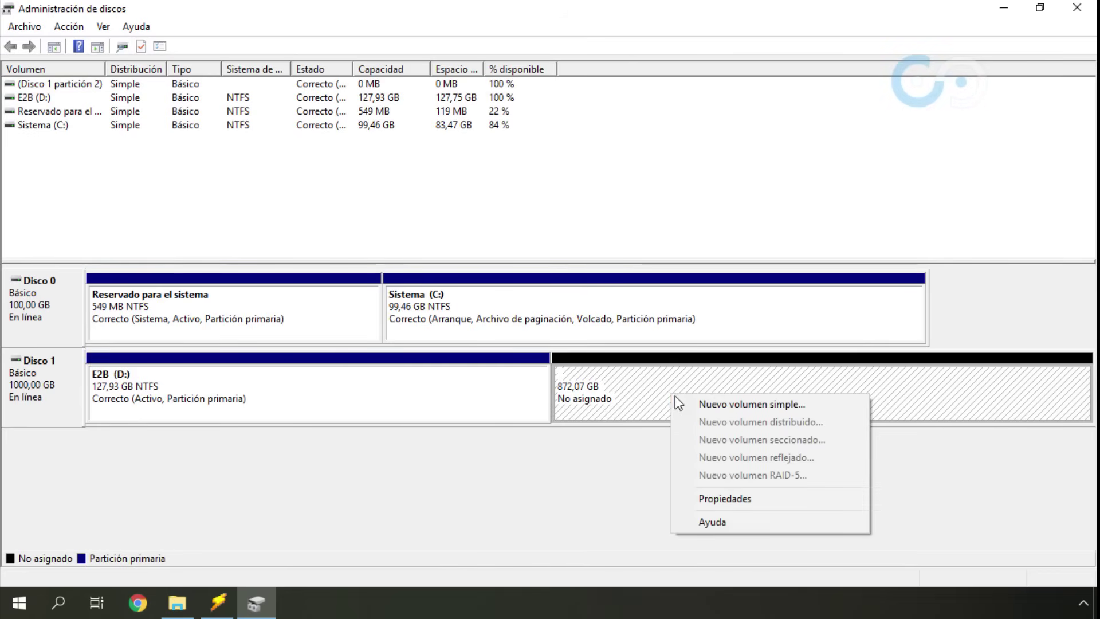
left_click(693, 405)
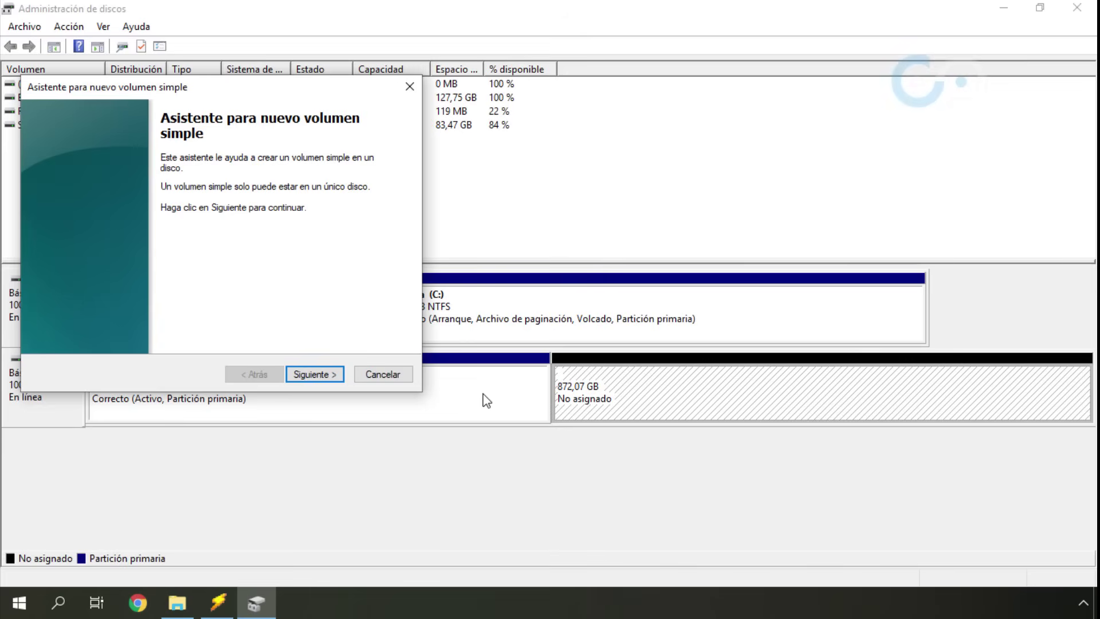
left_click(315, 376)
left_click(315, 375)
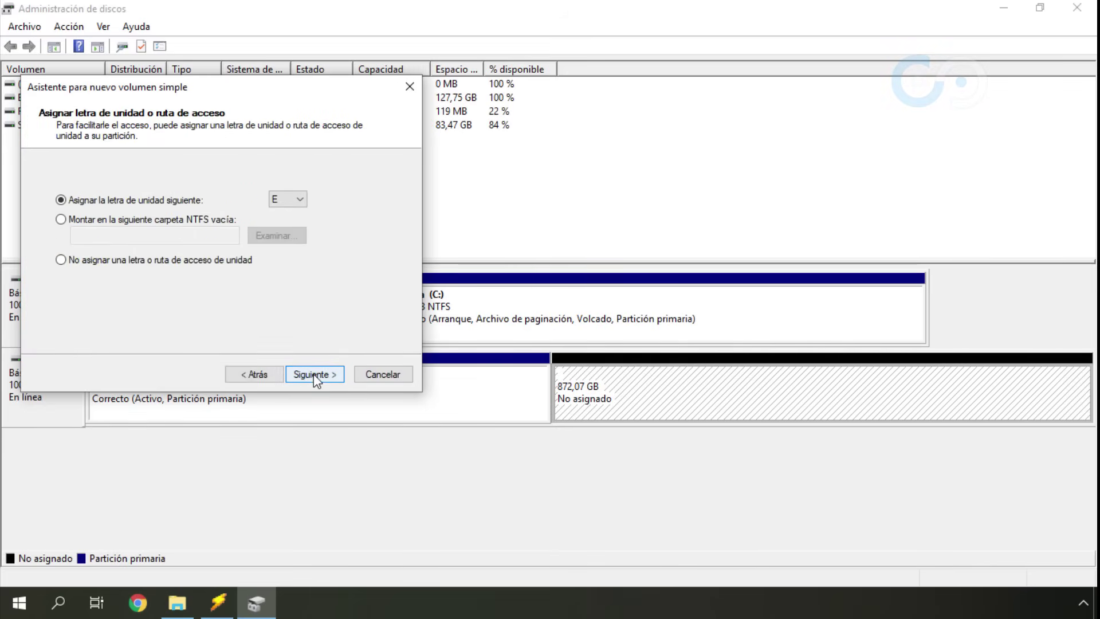
left_click(315, 375)
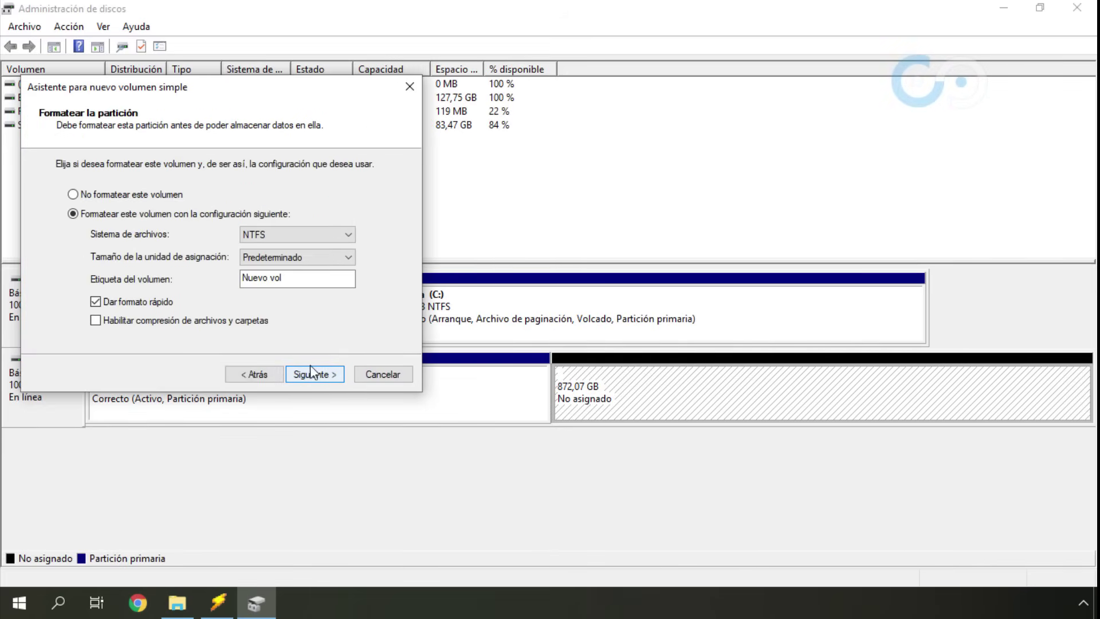
left_click_drag(302, 285, 247, 277)
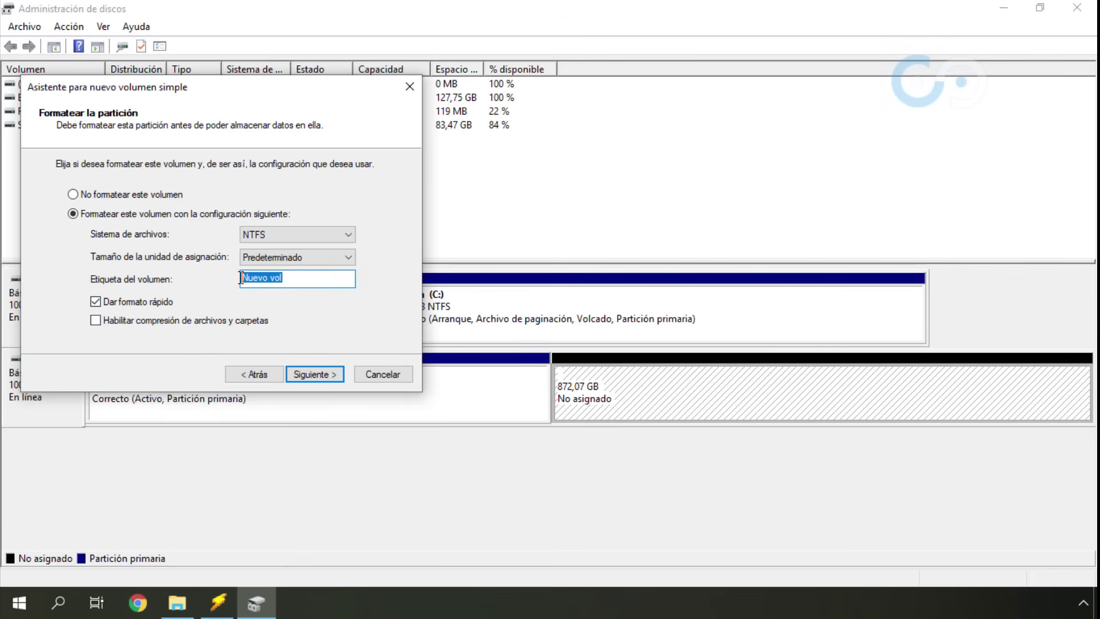
type("Datos")
left_click(314, 374)
left_click(315, 374)
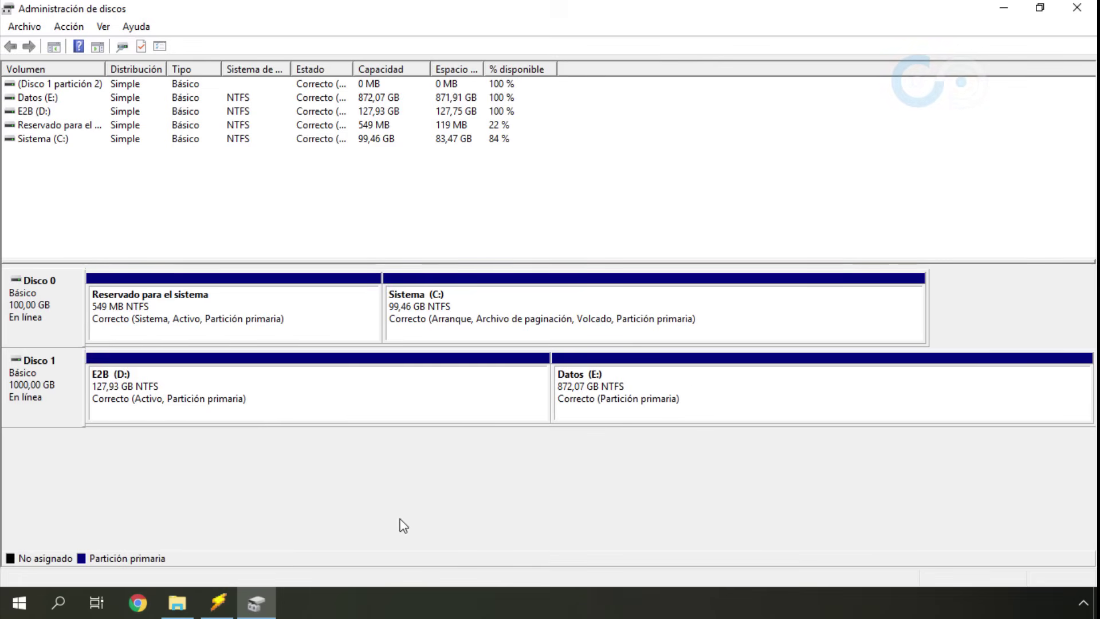
Open the Datos (E:) drive in File Explorer and create six new folders with their default names.
left_click(188, 605)
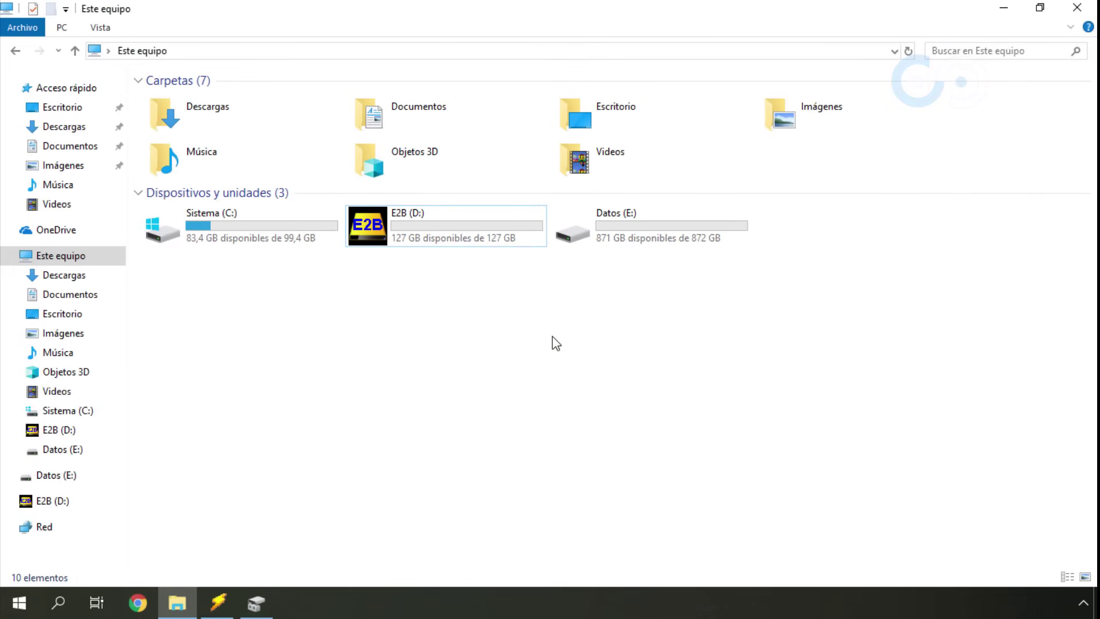
left_click(620, 242)
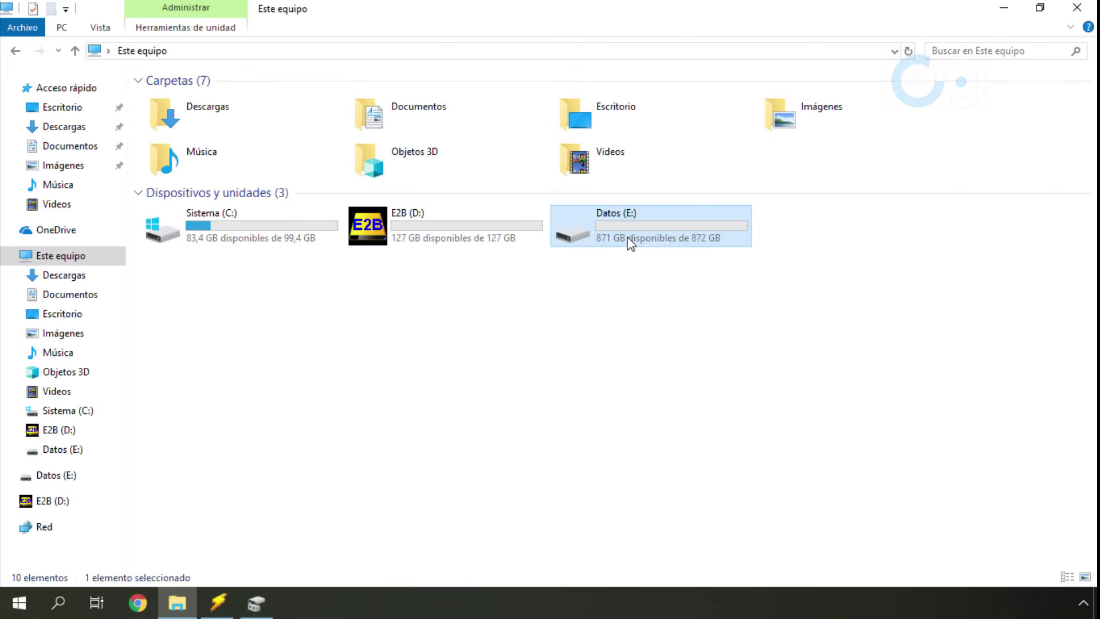
double_click(638, 228)
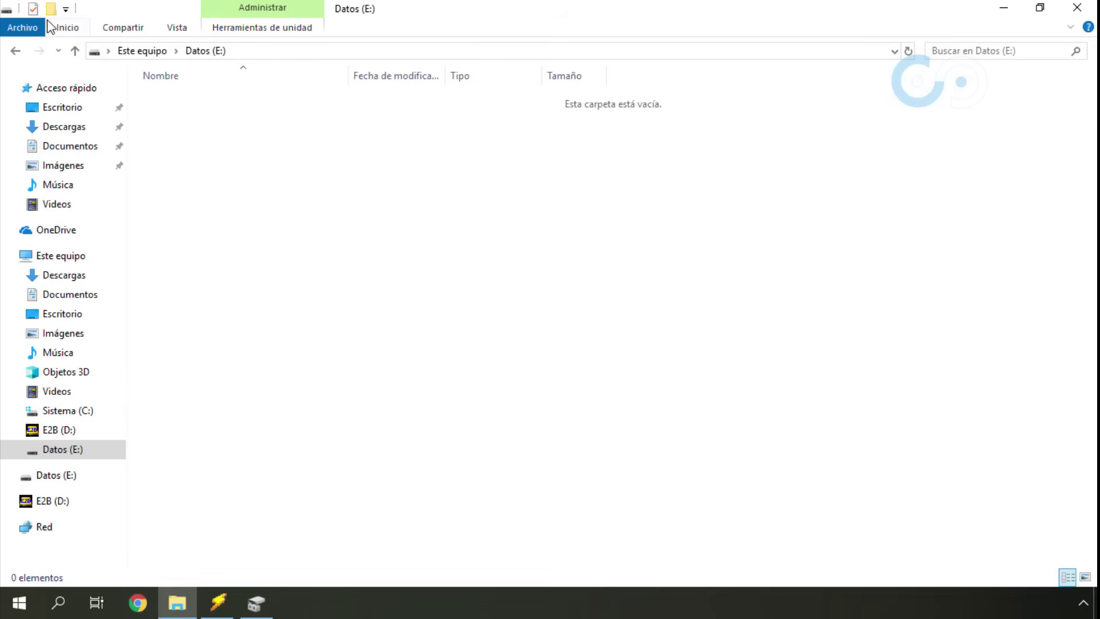
left_click(51, 9)
left_click(51, 8)
left_click(51, 9)
left_click(51, 9)
left_click(51, 9)
left_click(51, 9)
left_click(275, 254)
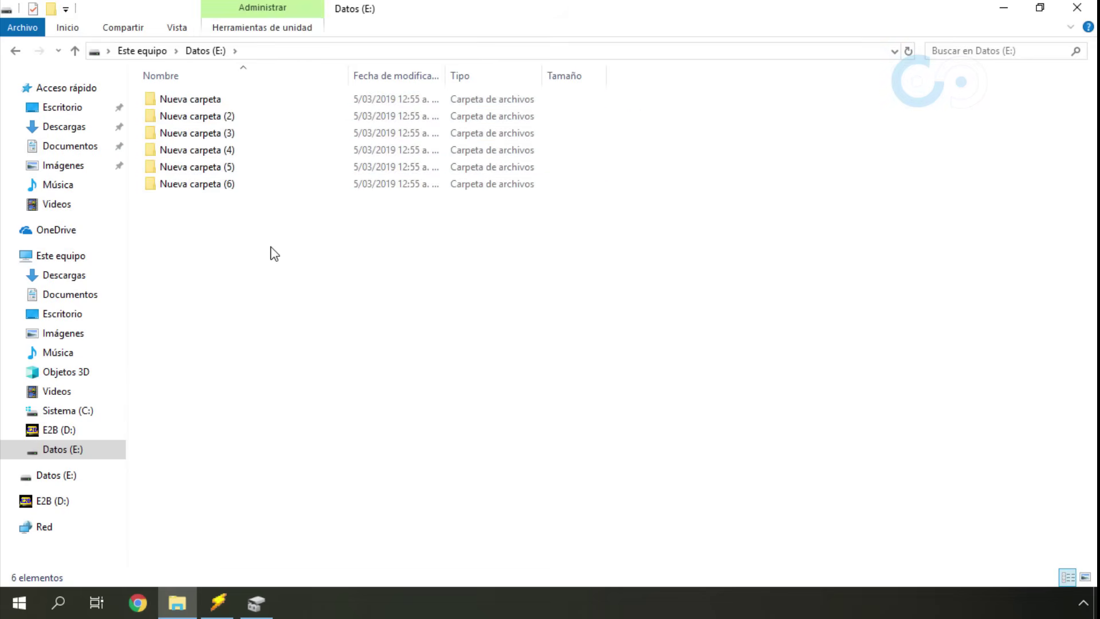
Create a new text document with its default name in the Datos (E:) drive.
right_click(271, 247)
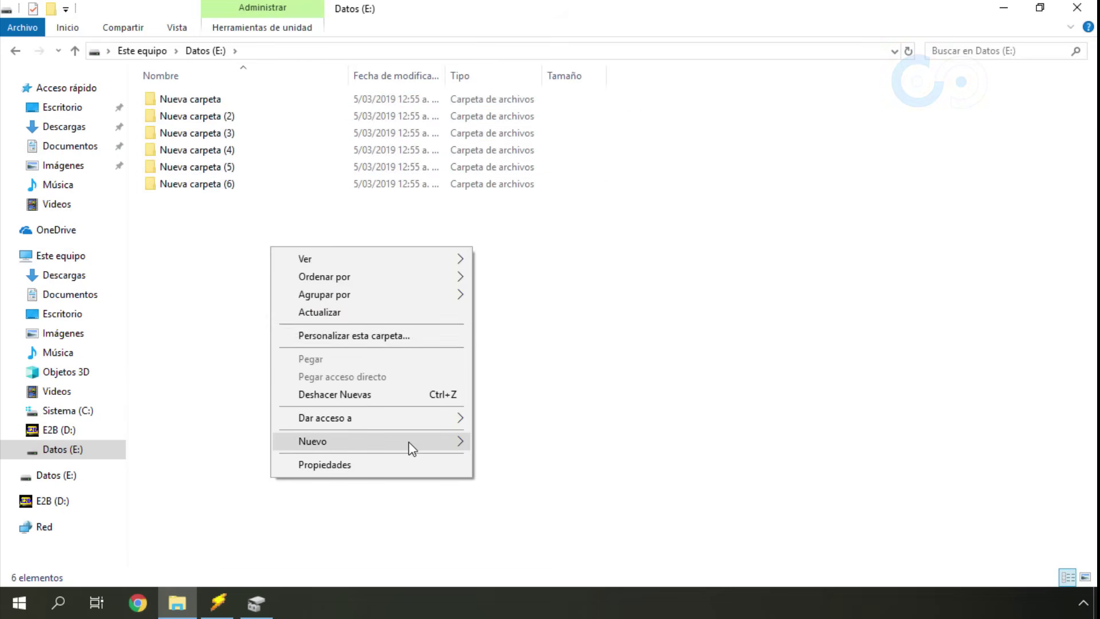
mouse_move(431, 443)
left_click(550, 538)
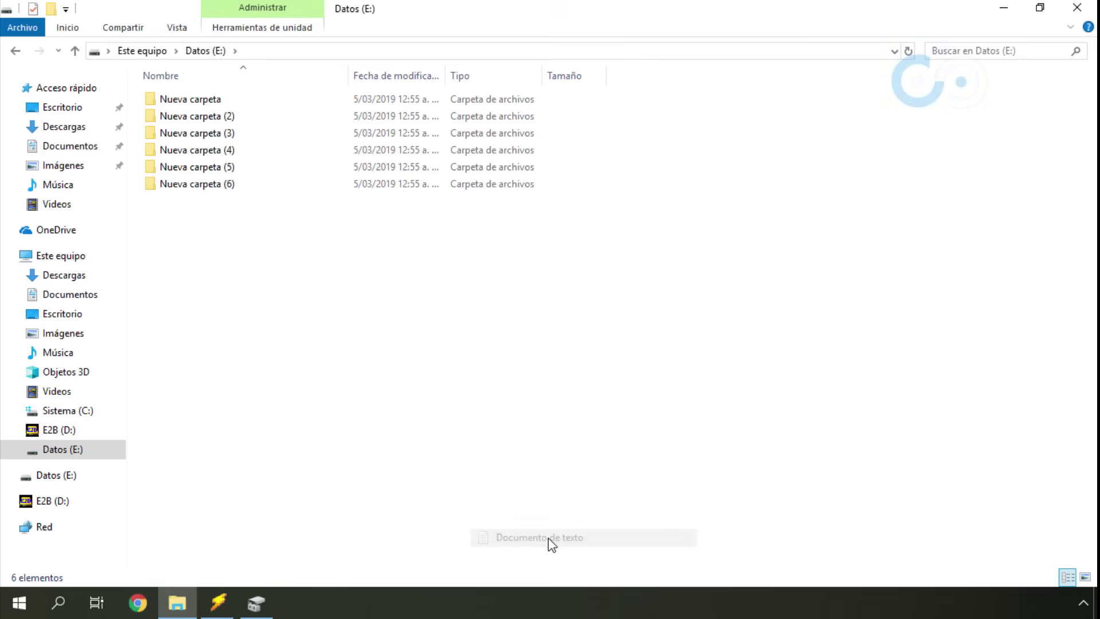
left_click(287, 304)
Look into the E2B (D:) drive from the computer's drive overview and return to the overview.
left_click(131, 53)
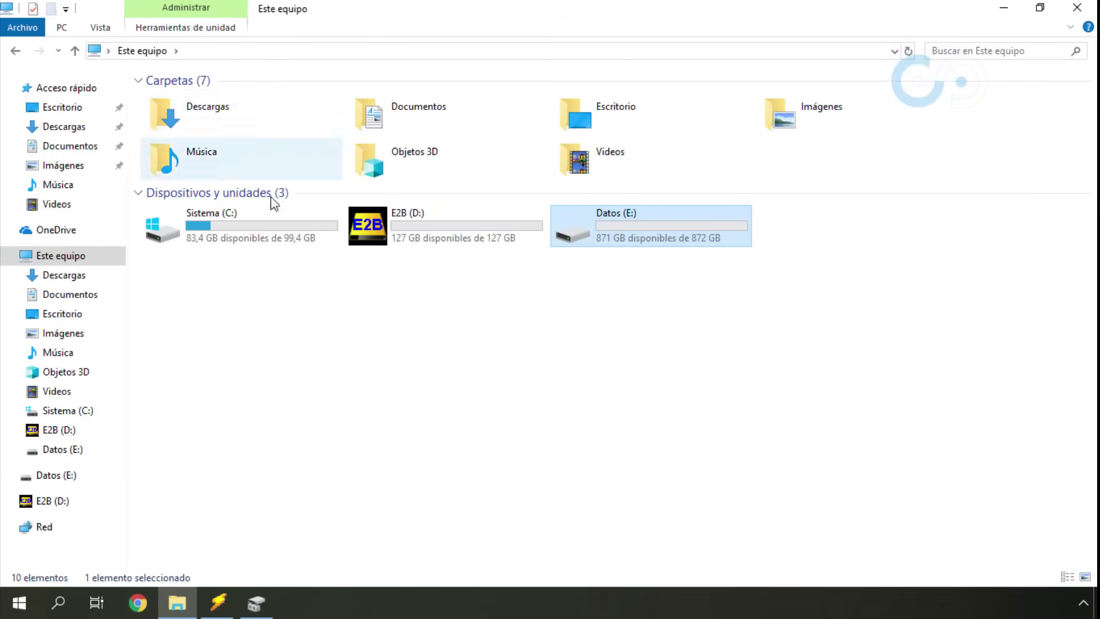
double_click(430, 246)
key("alt+Left")
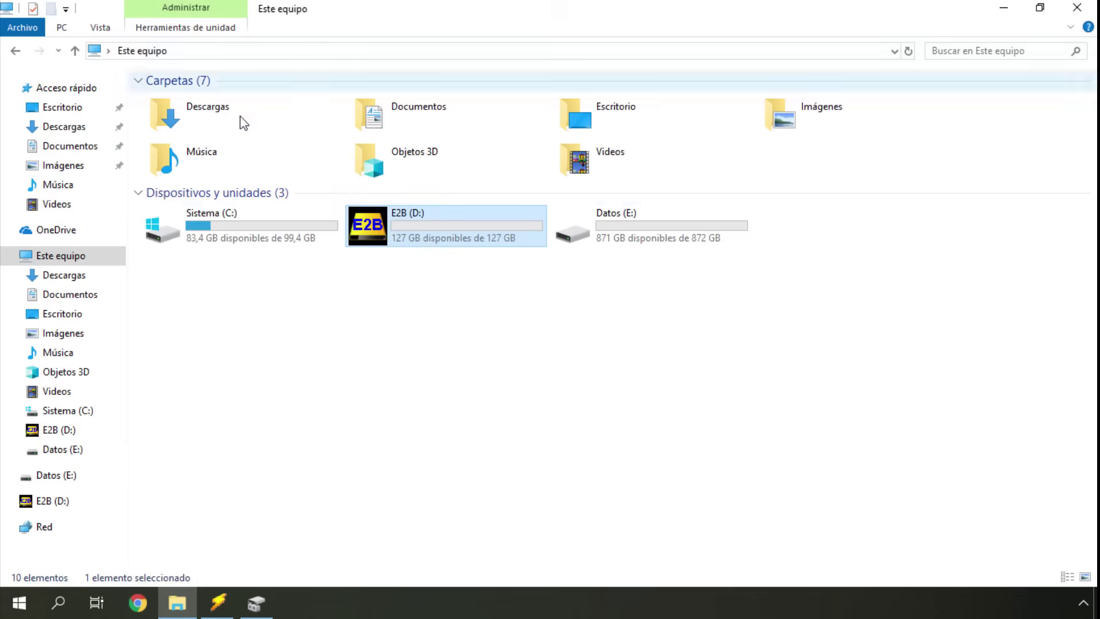